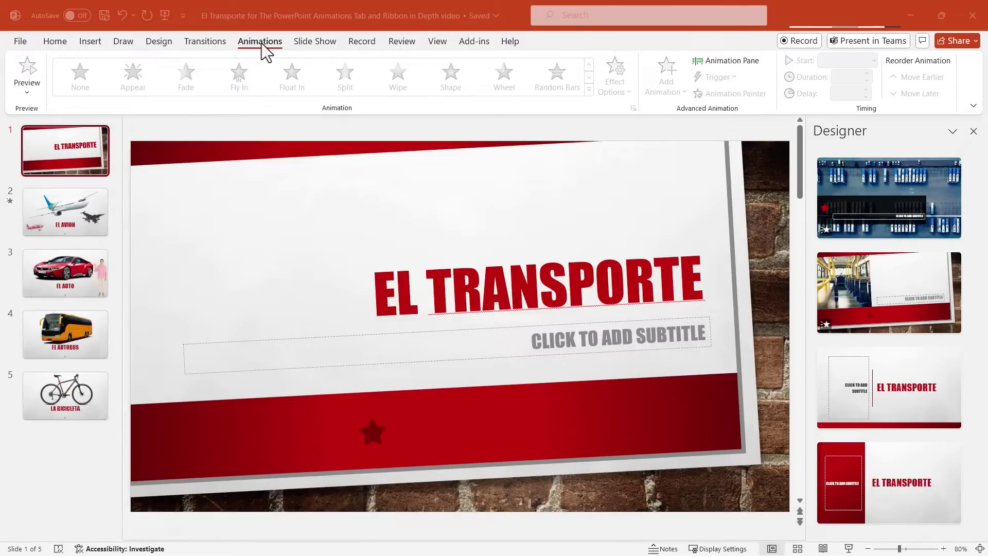
Check the transition options, then bring up the EL AVION slide on the Animations tab.
click(208, 42)
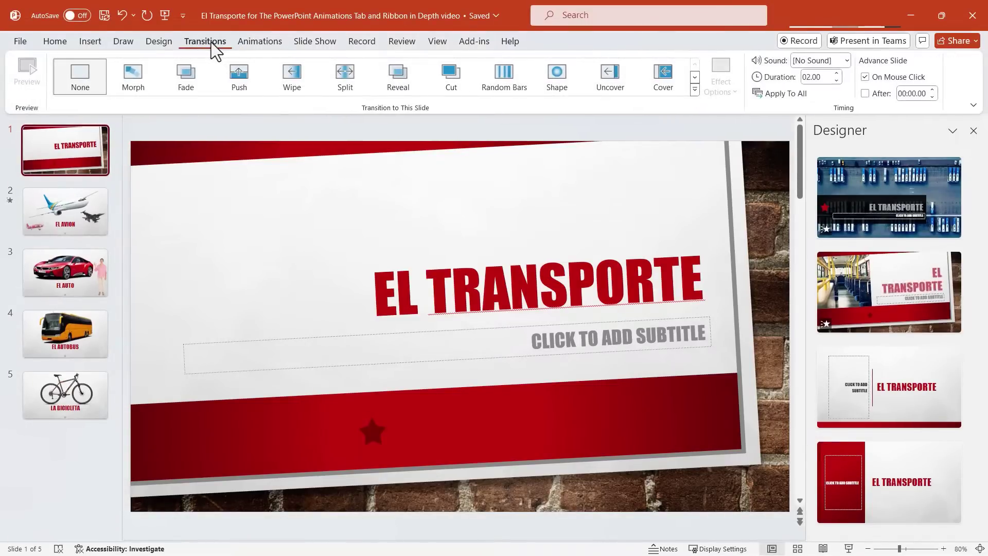
click(65, 202)
click(76, 146)
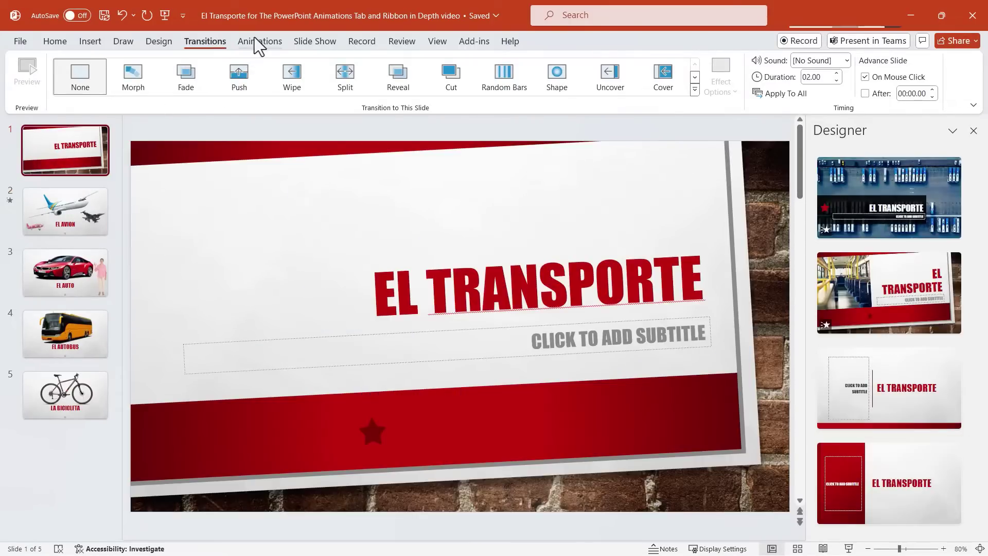
click(258, 40)
Inspect the jet, red plane and airliner on EL AVION, then slightly reposition the fighter jet.
click(64, 206)
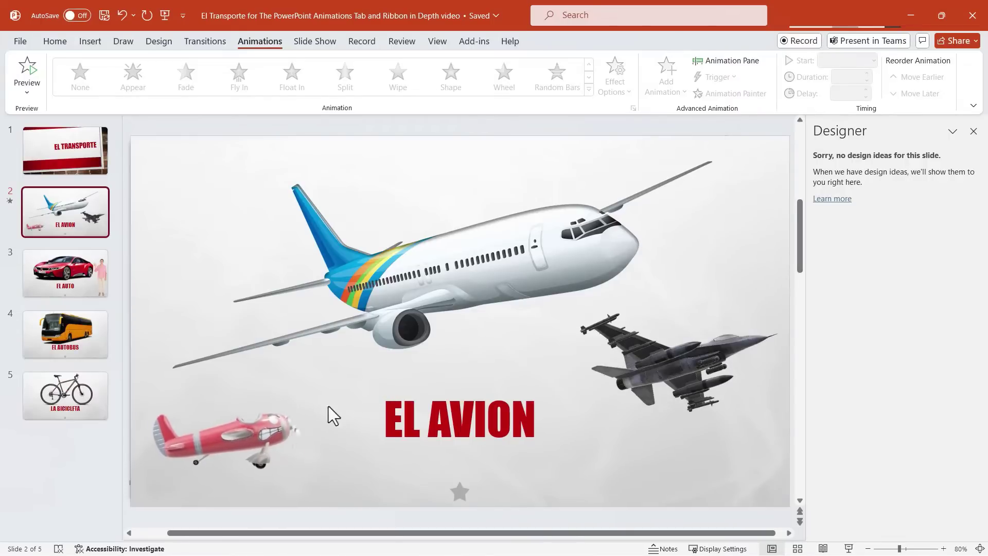
mouse_move(263, 430)
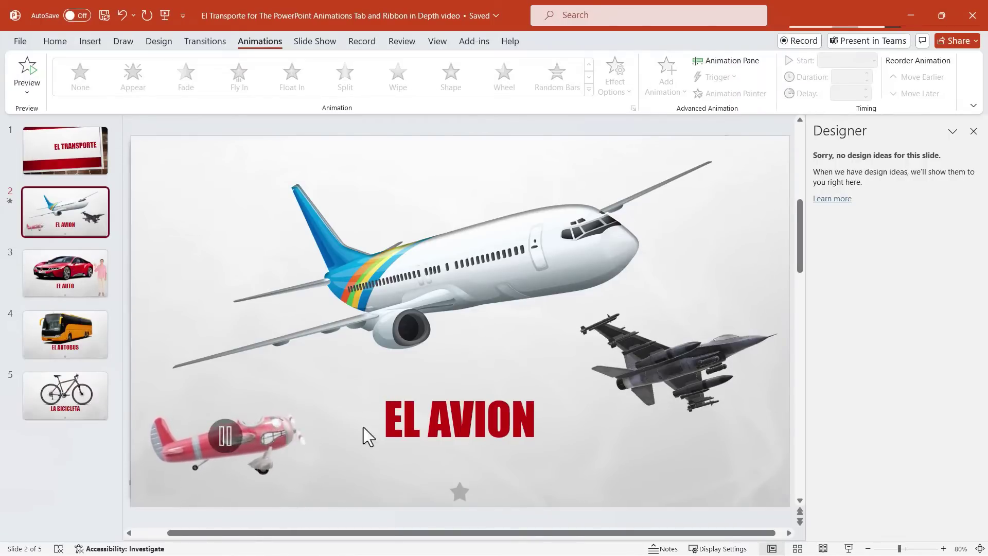
click(668, 379)
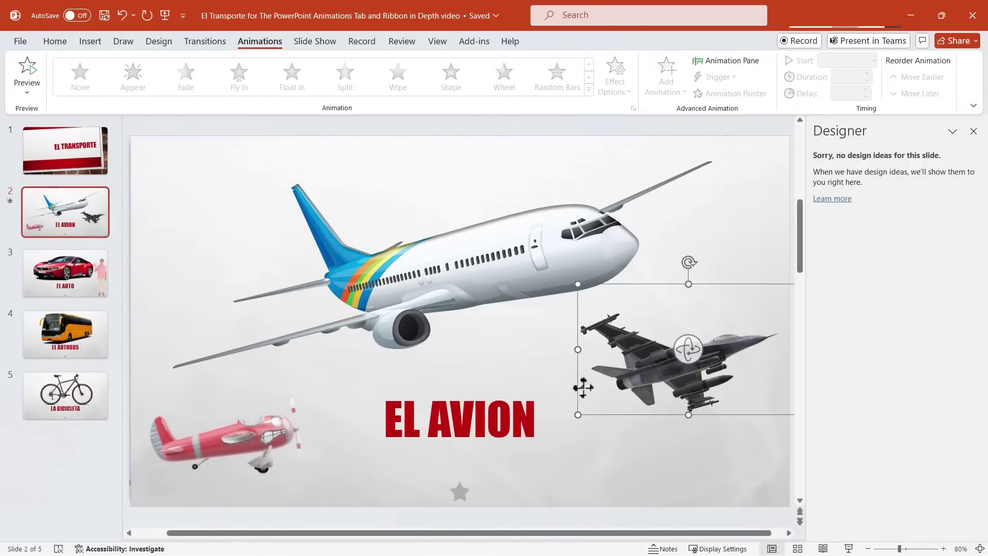
click(274, 435)
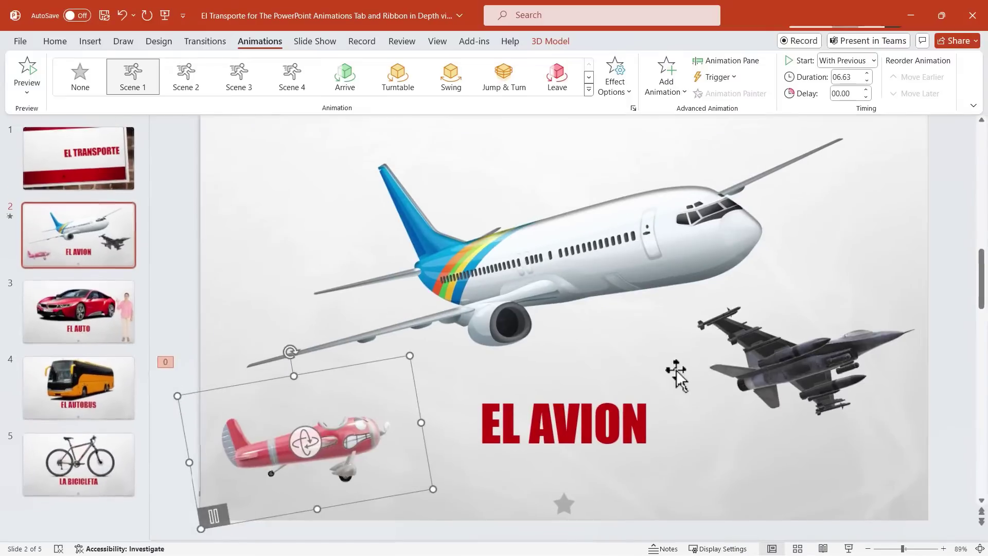
click(676, 376)
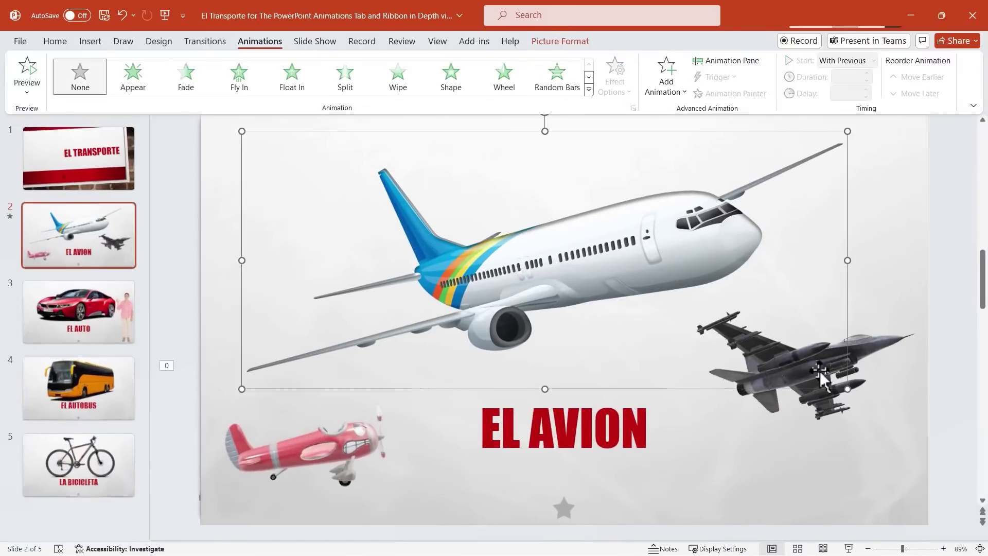
click(817, 384)
drag(807, 366, 823, 390)
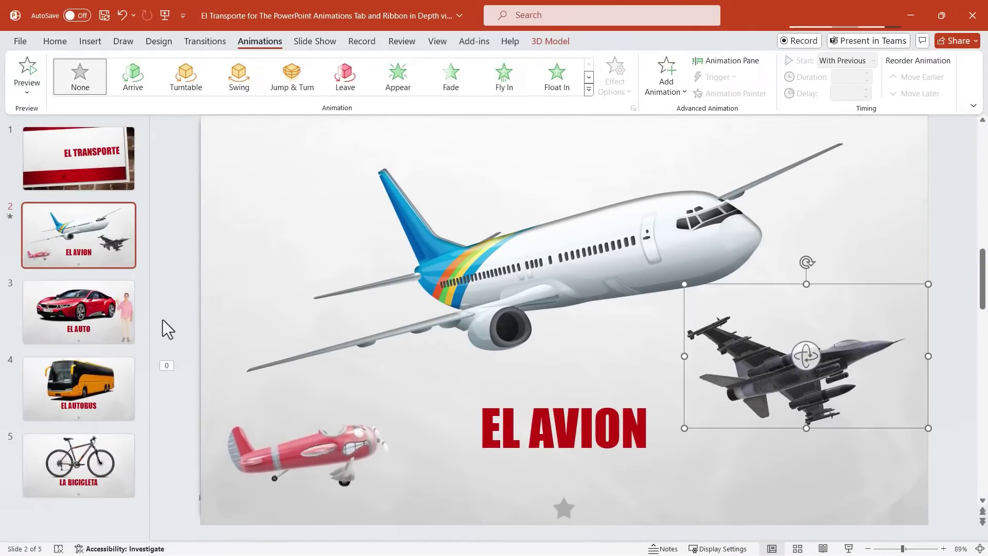
click(190, 343)
mouse_move(377, 459)
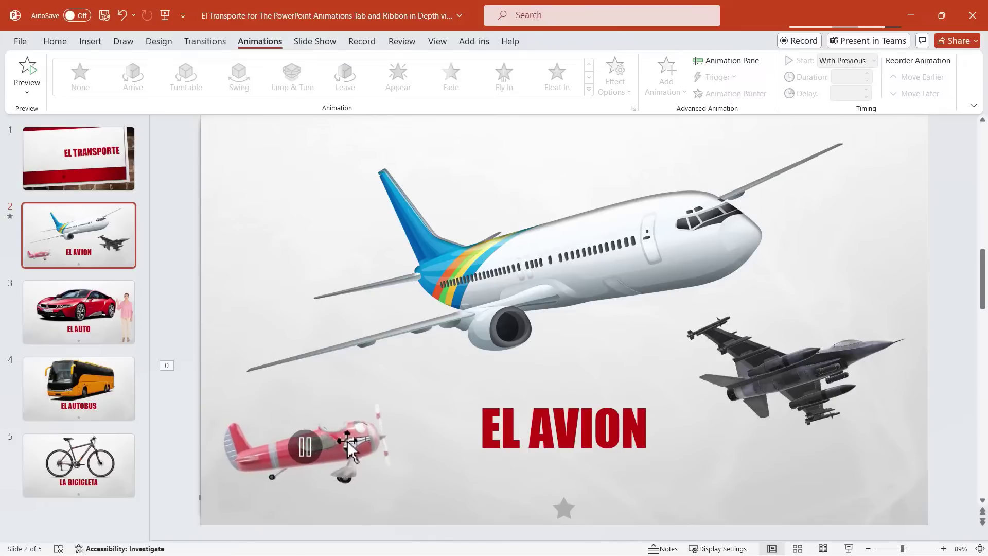
Clear the red plane's animation and try Scene 1 and Scene 2, ending with Scene 4 (08.37 s).
click(356, 450)
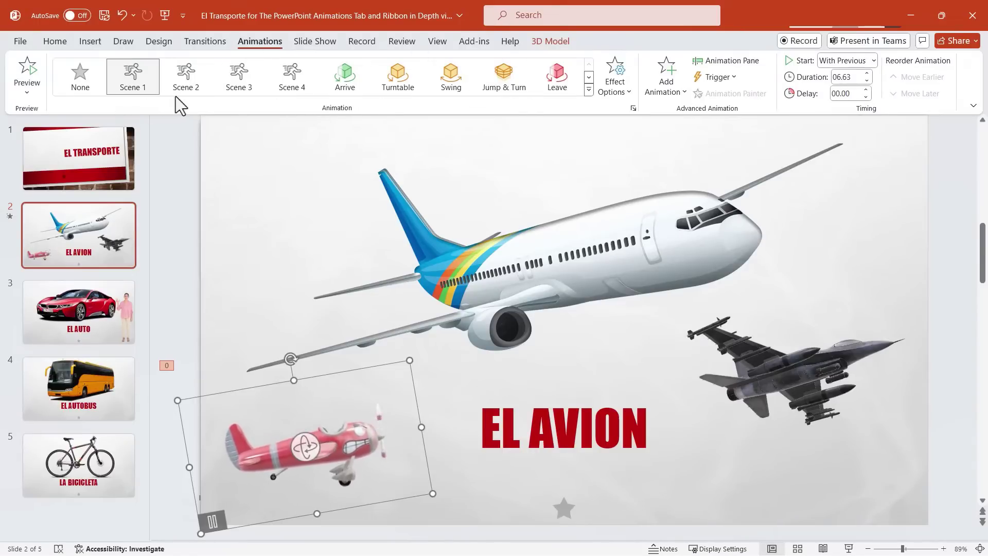
click(82, 81)
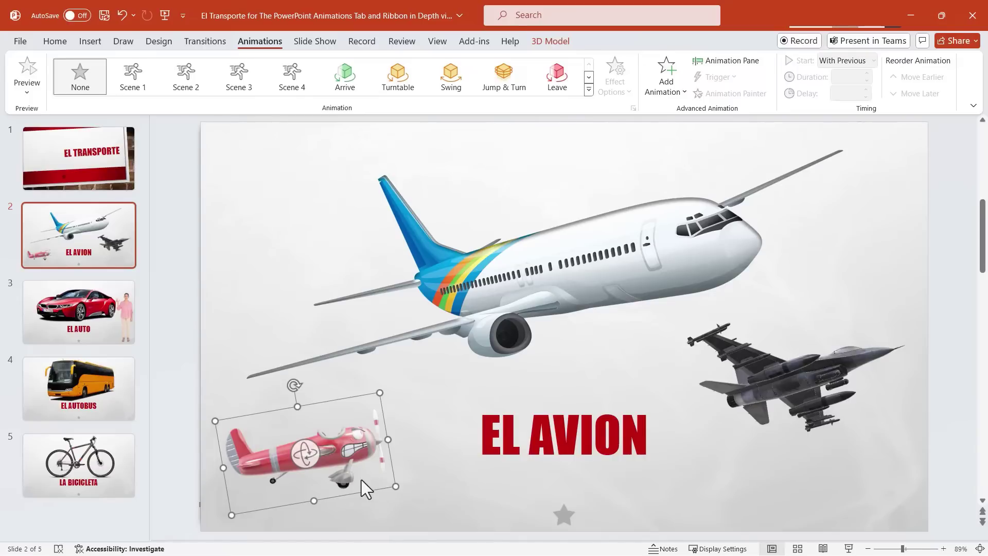
click(134, 85)
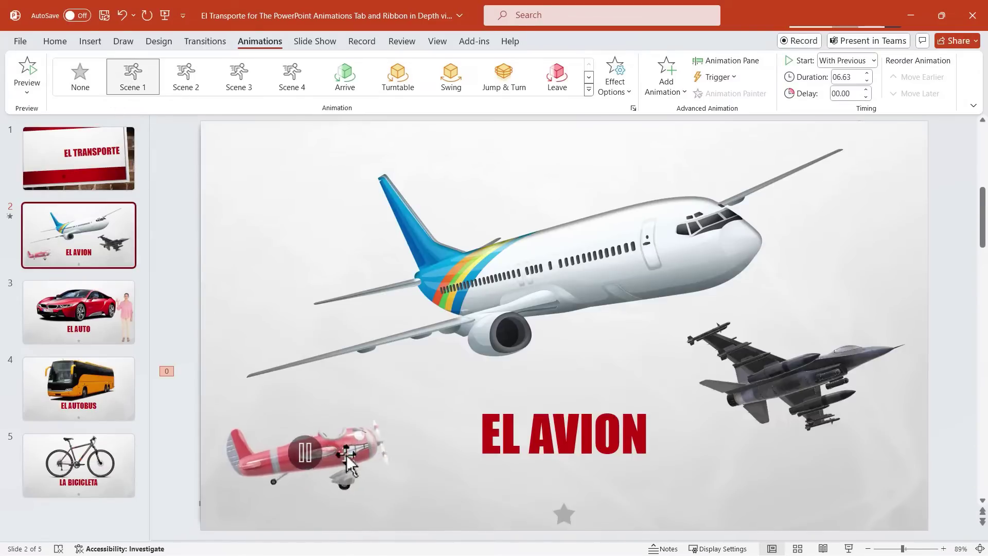
click(190, 78)
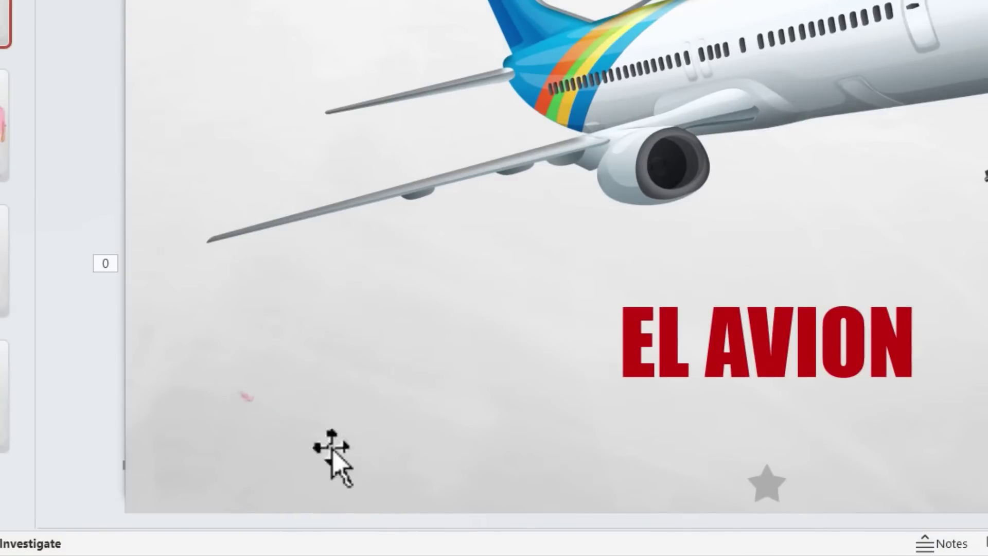
click(364, 362)
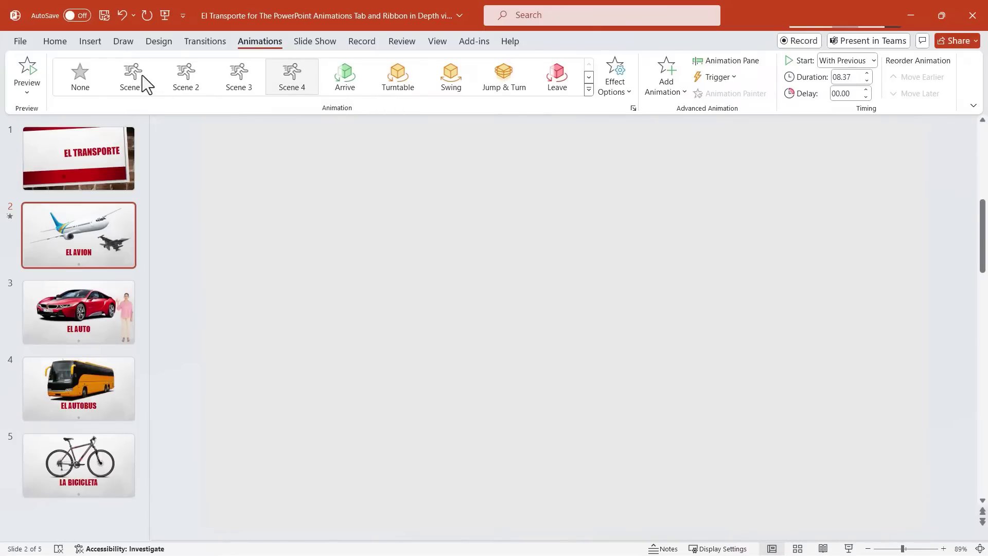
Preview Scene 1, Arrive, Turntable and Swing on the red plane, settling on Jump & Turn (2 s).
click(142, 75)
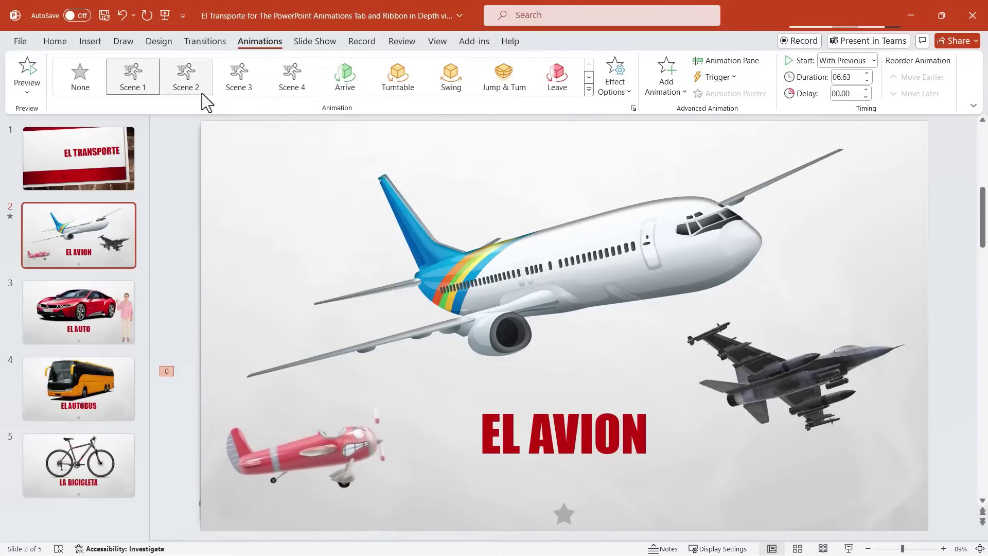
click(355, 79)
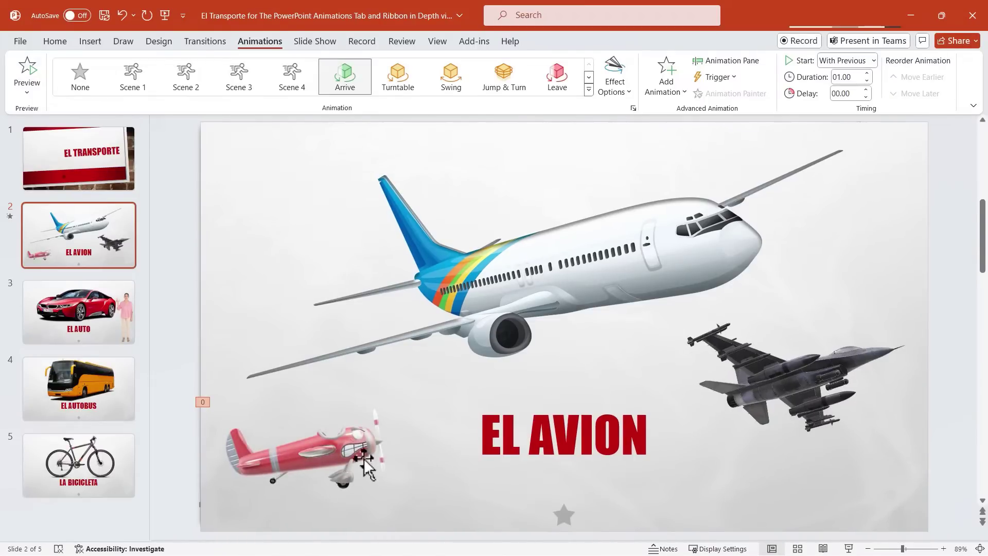
click(401, 82)
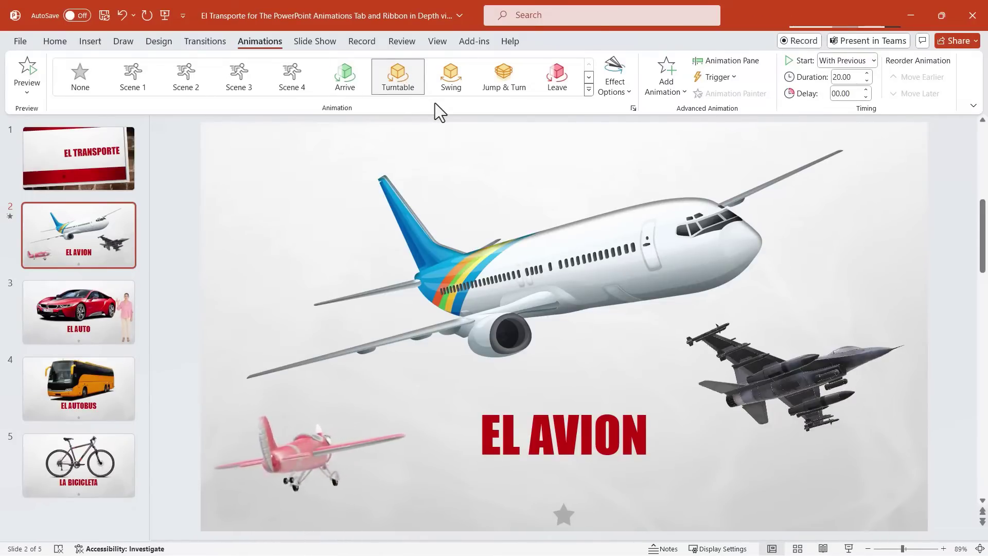
click(452, 90)
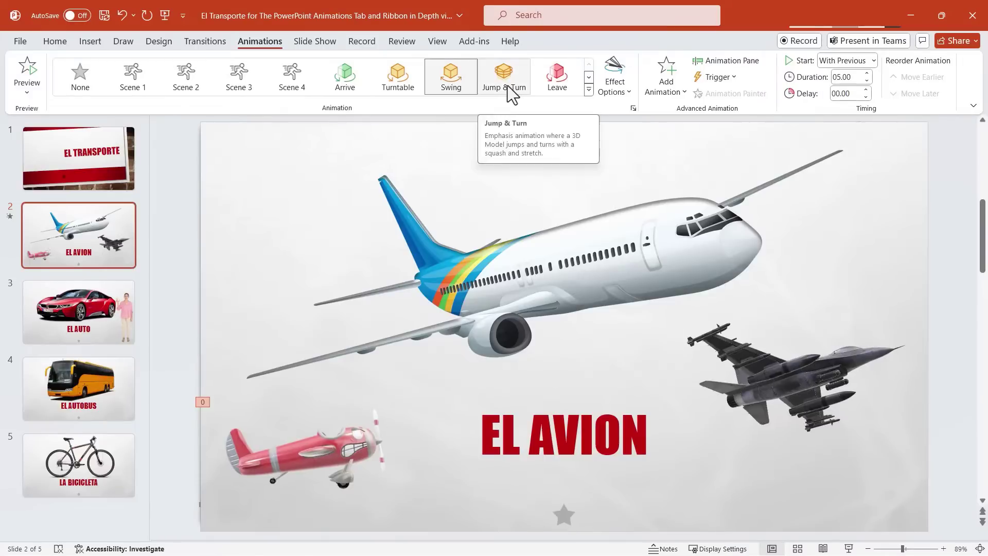
click(508, 85)
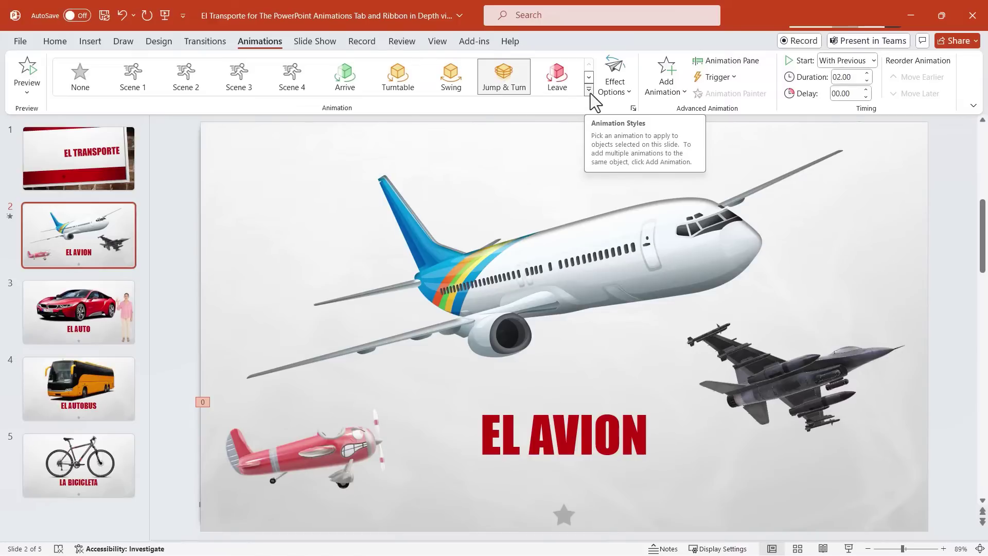
Try Leave and Arrive, then give the red plane a continuous rightward 20-second Turntable spin.
click(563, 82)
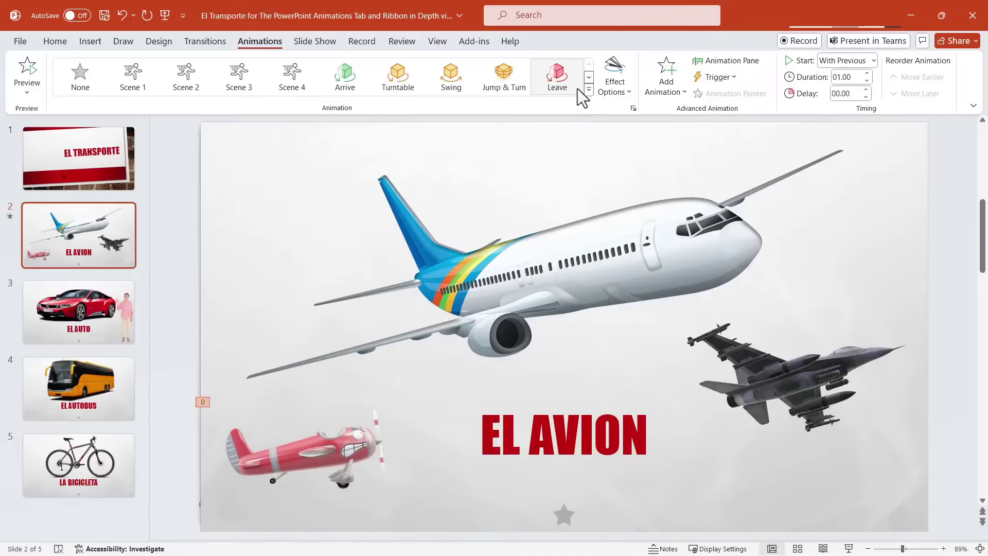
click(349, 82)
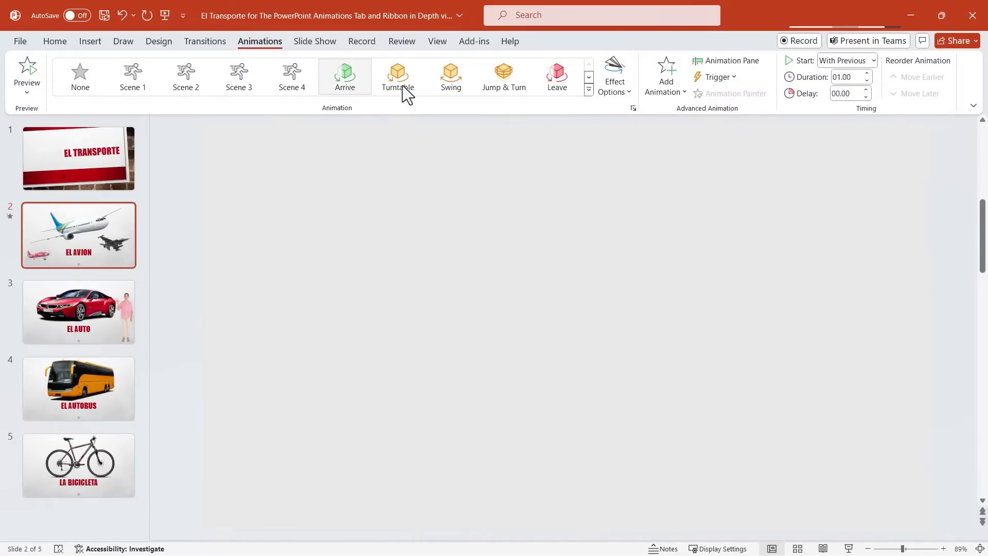
click(401, 84)
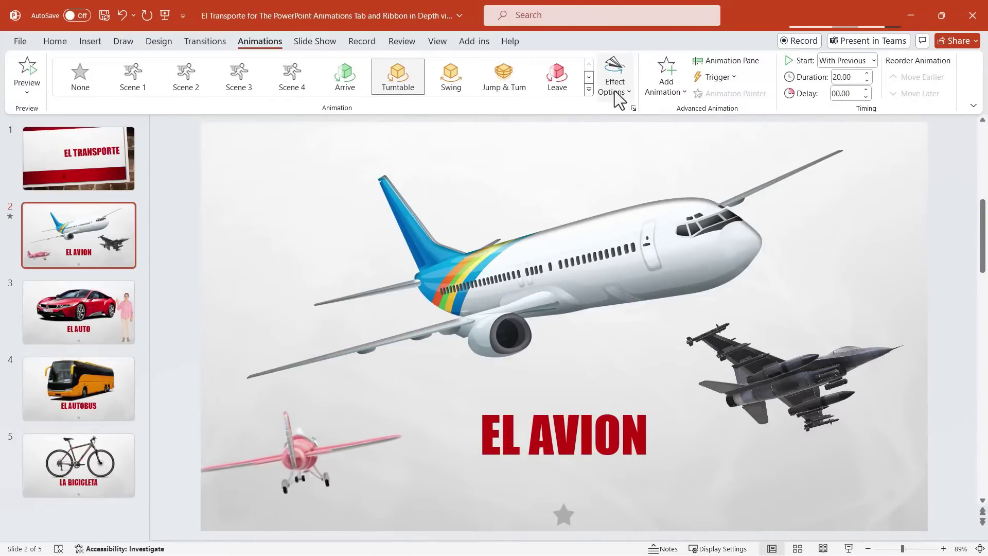
click(628, 94)
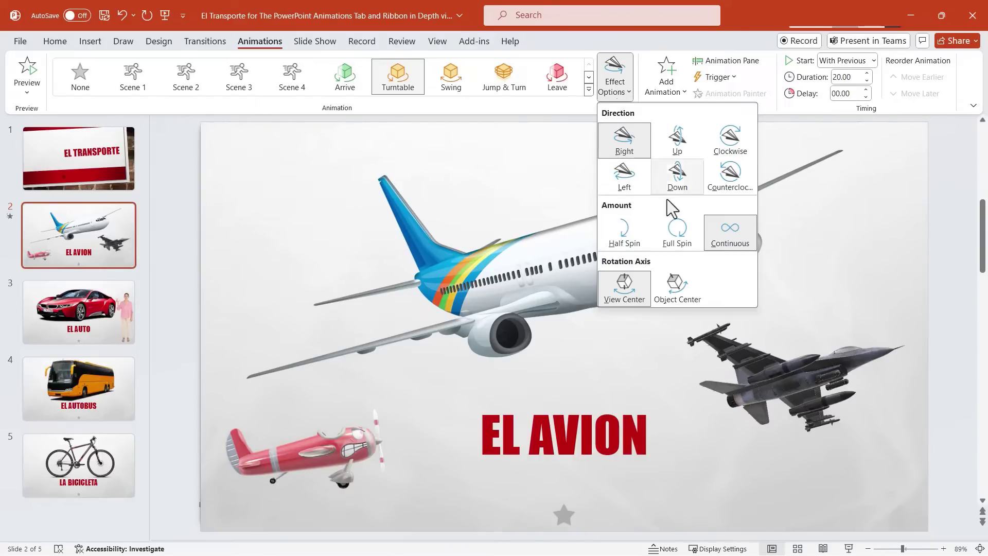
Try Appear, Fade, Fly In and Float In on the airliner, ending with a 0.5-second Split entrance.
click(471, 118)
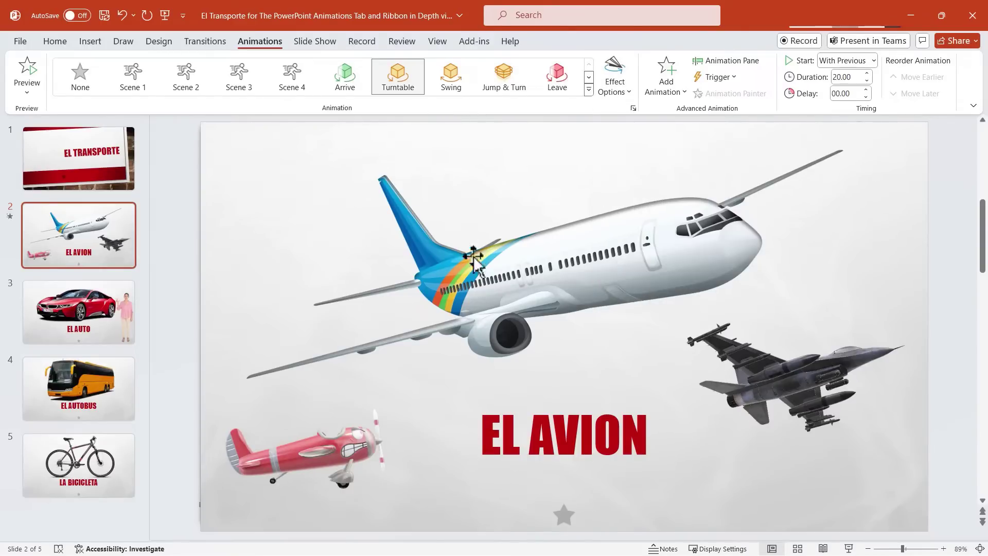
click(542, 271)
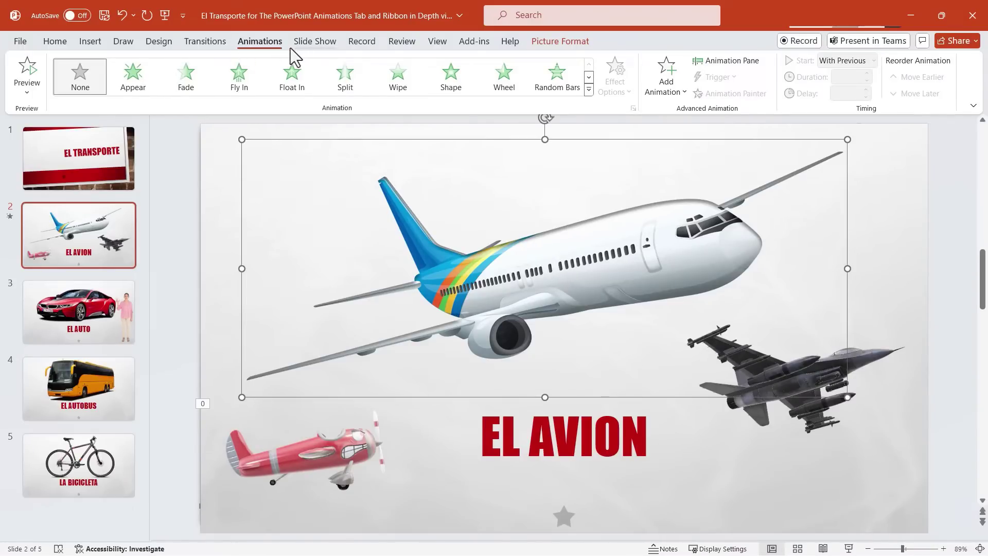
click(145, 88)
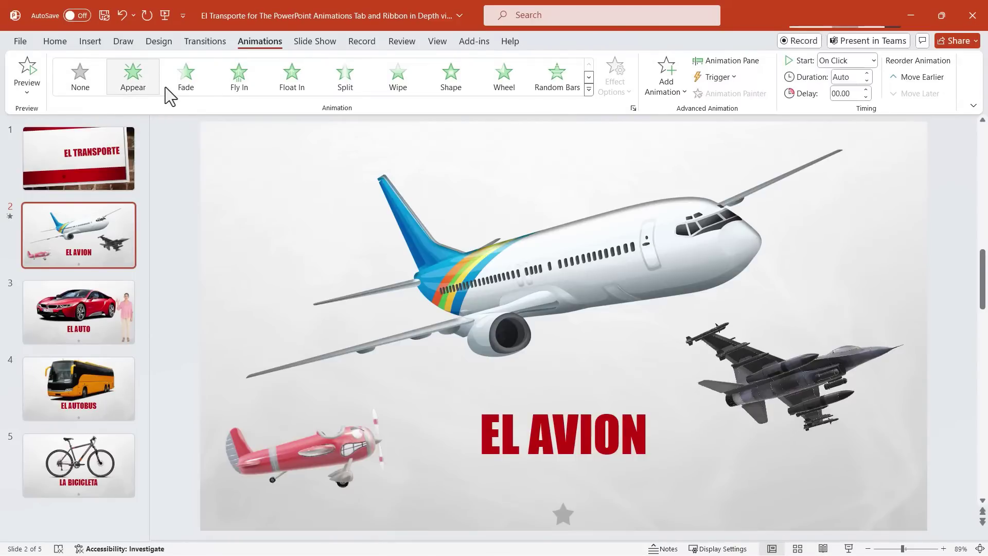
click(181, 85)
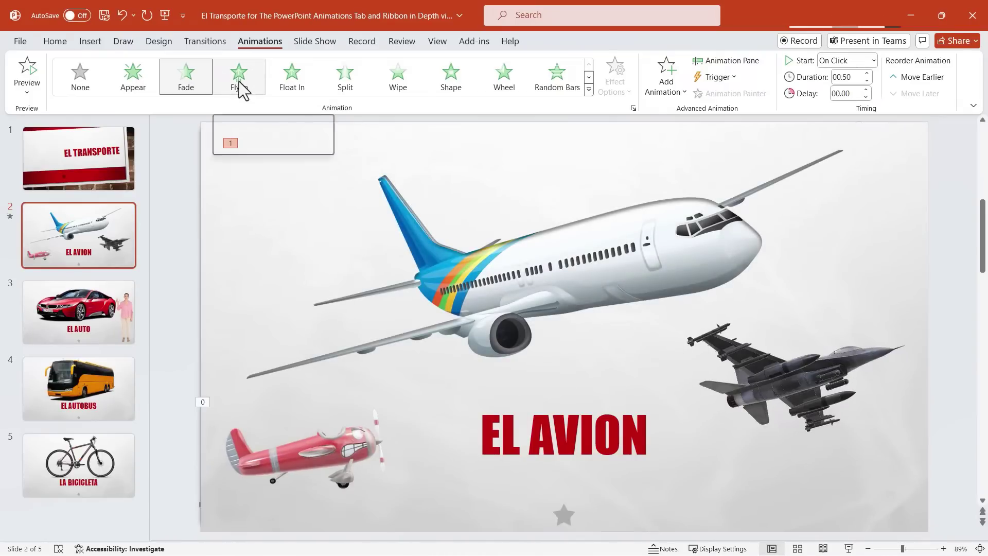
click(238, 85)
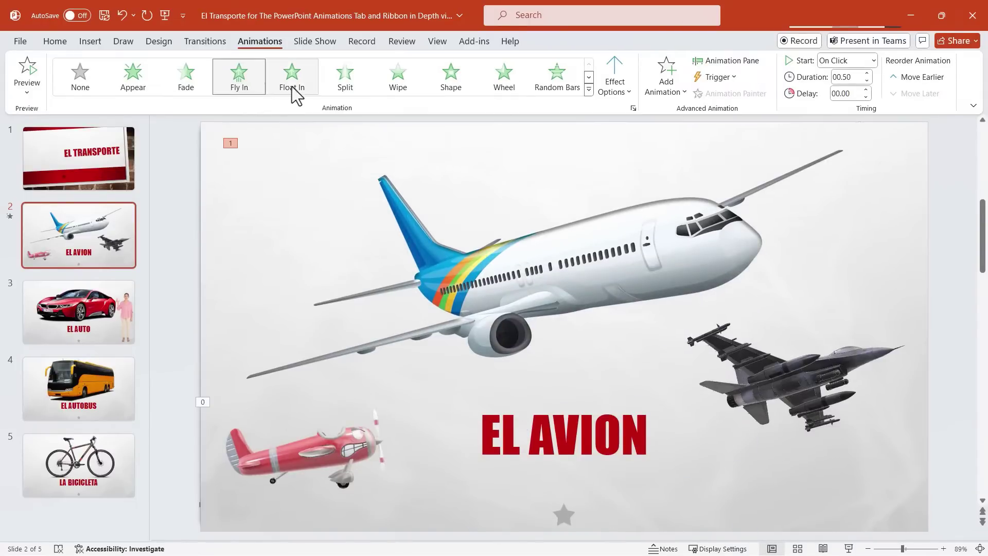
click(292, 83)
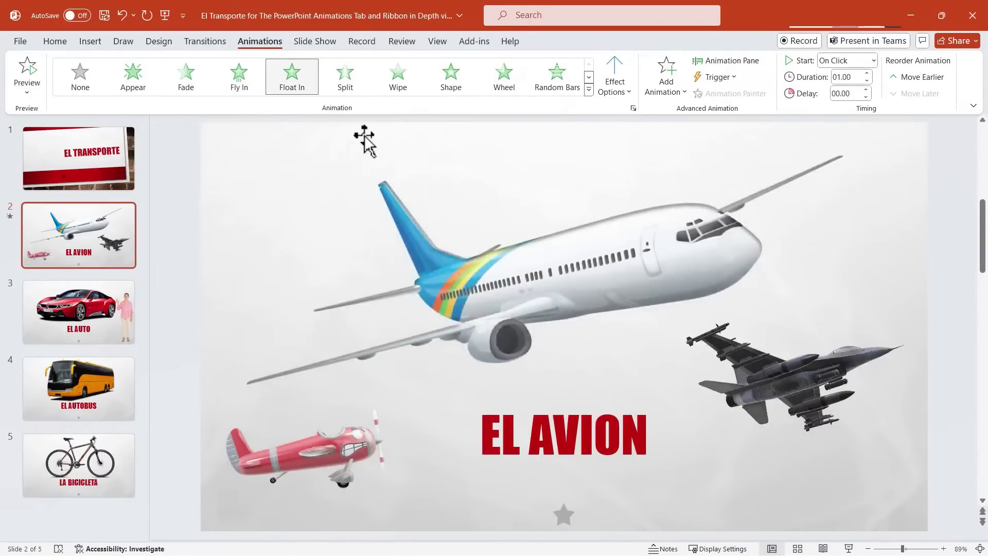
click(348, 88)
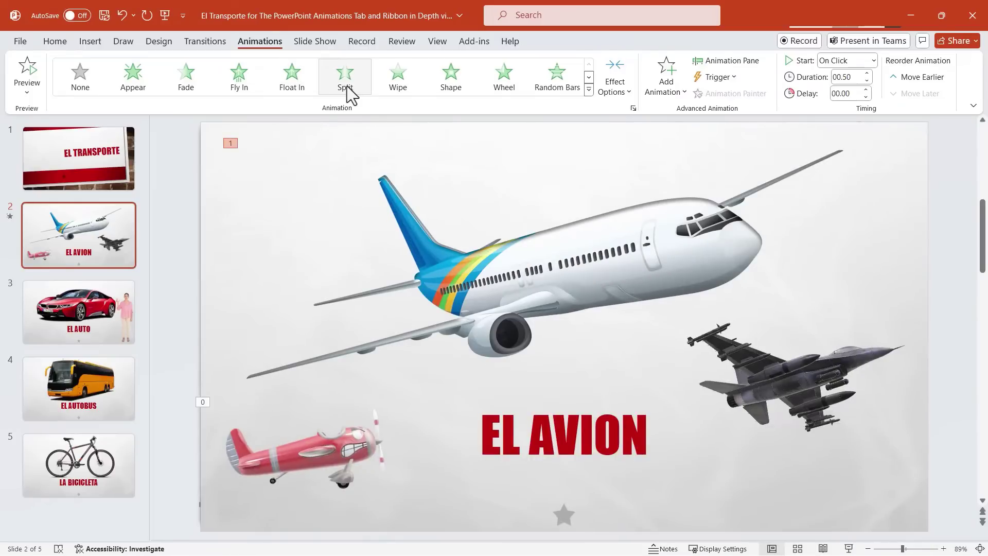
Replace the airliner's entrance with the 1-second Shrink & Turn exit effect.
click(589, 91)
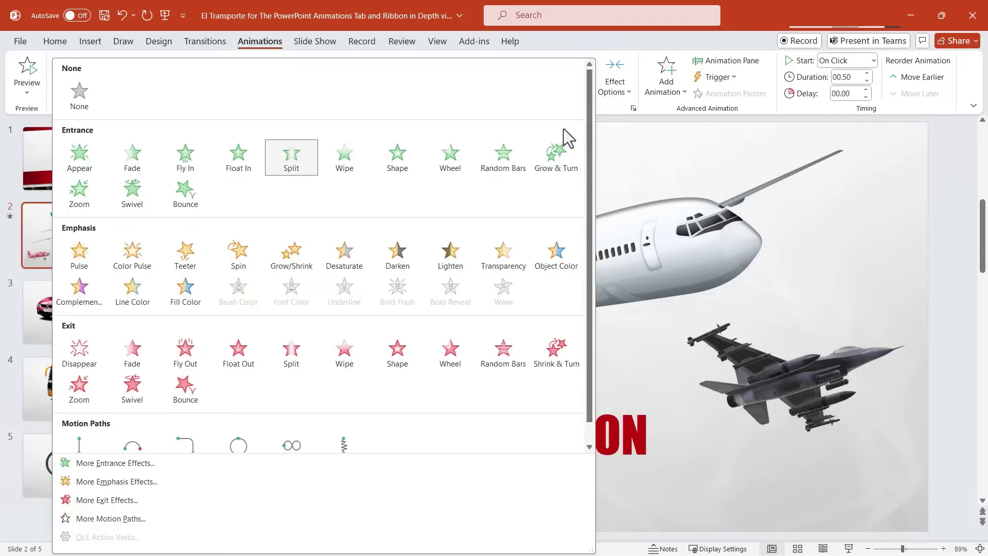
scroll(416, 244, down, 1)
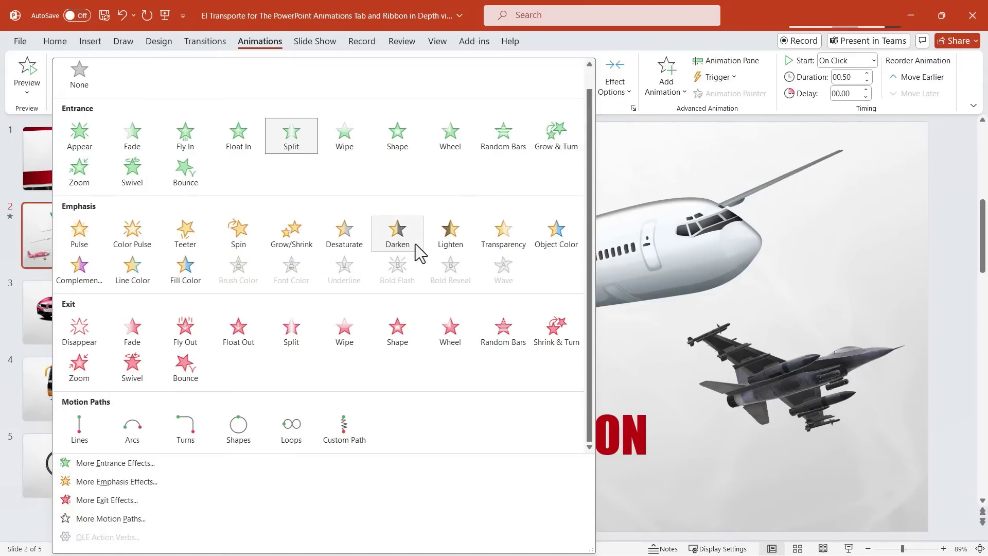
click(566, 339)
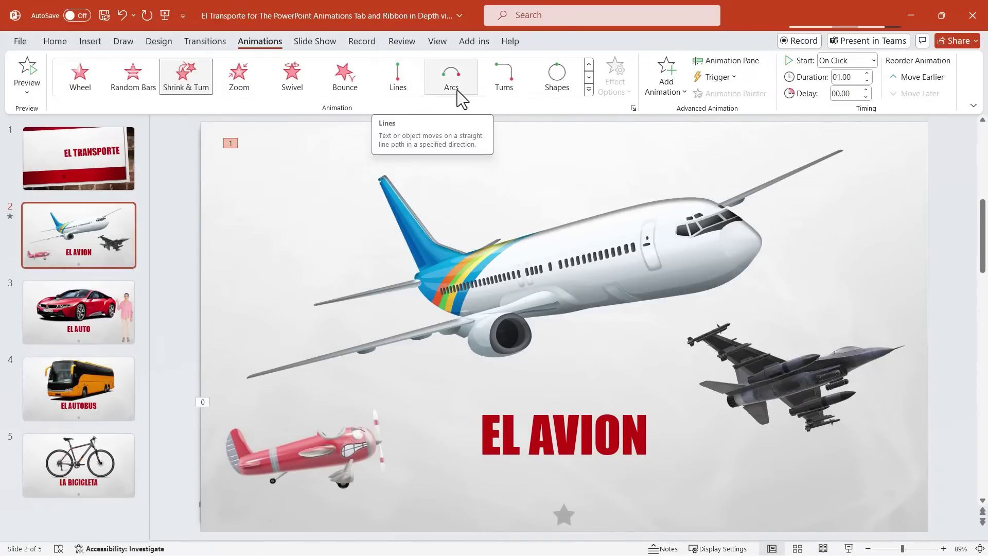
click(590, 91)
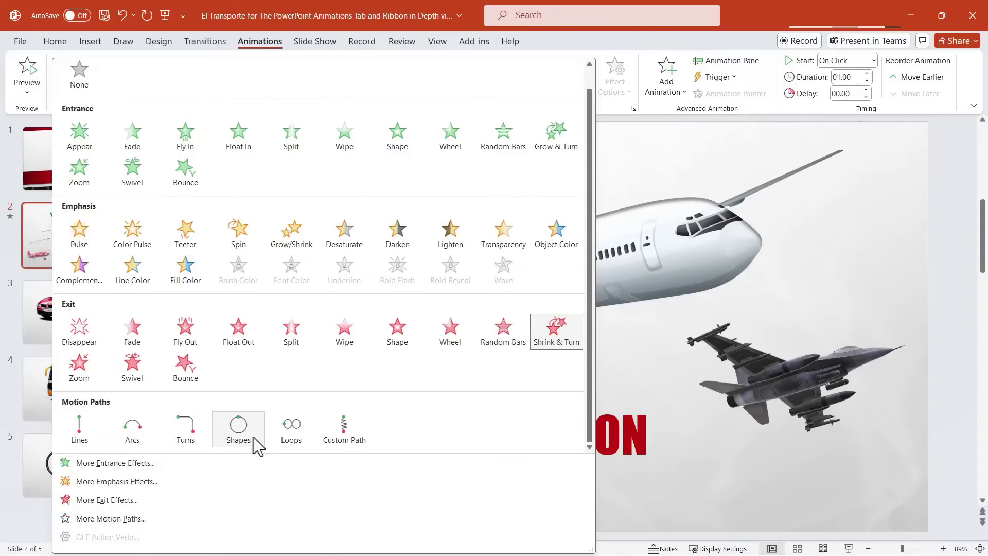
Draw an eight-point zigzag Custom Path for the airliner across the slide, lasting 2 seconds.
click(344, 430)
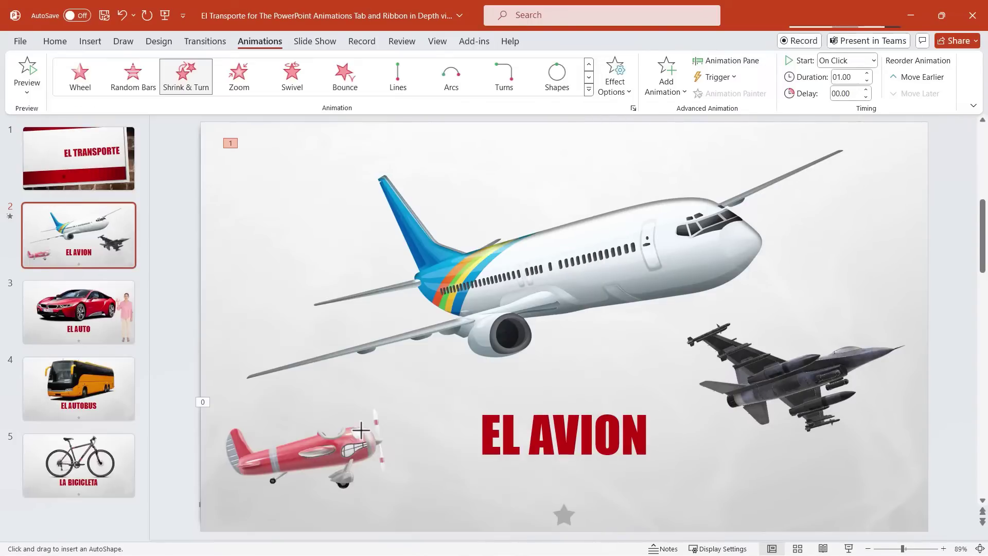
click(547, 267)
click(865, 177)
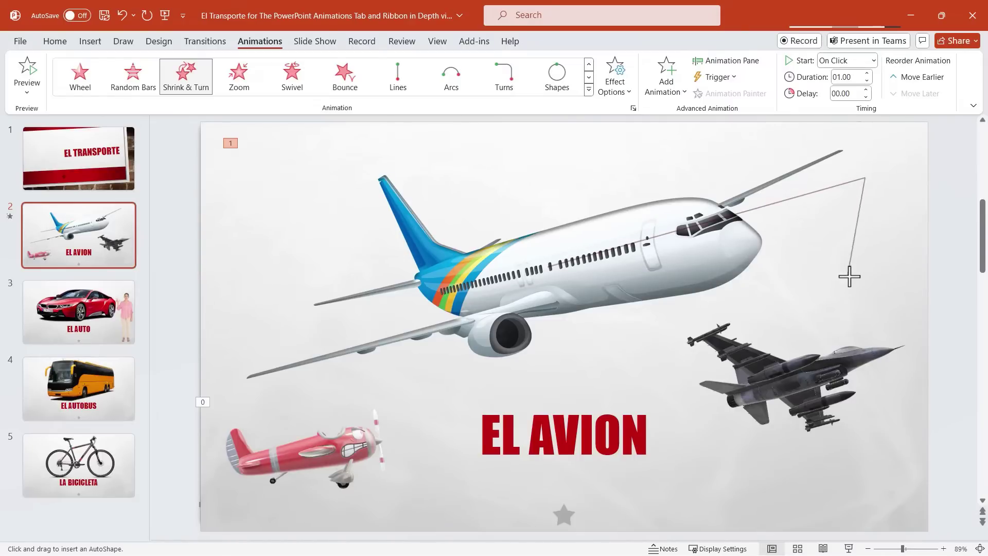
click(850, 276)
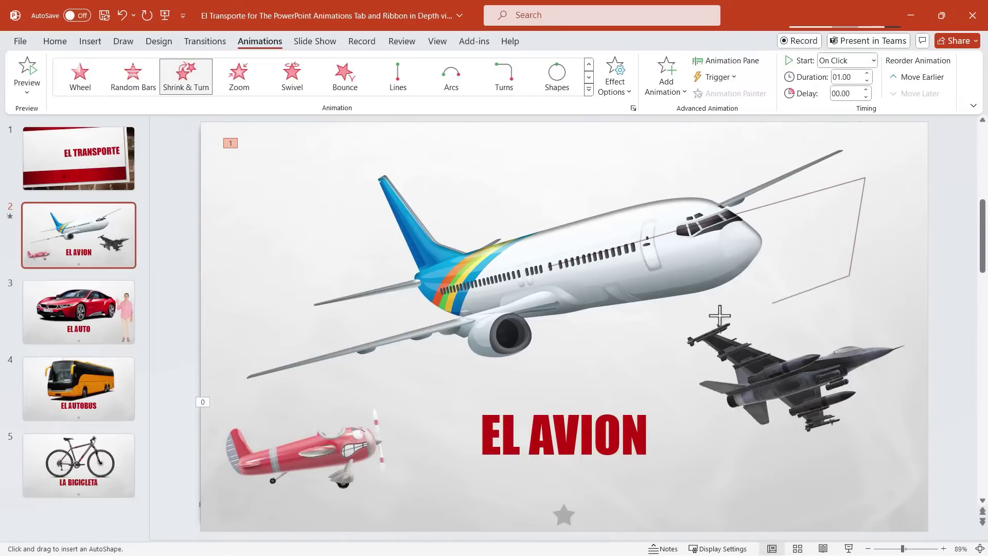
click(518, 383)
click(252, 299)
click(498, 176)
click(474, 226)
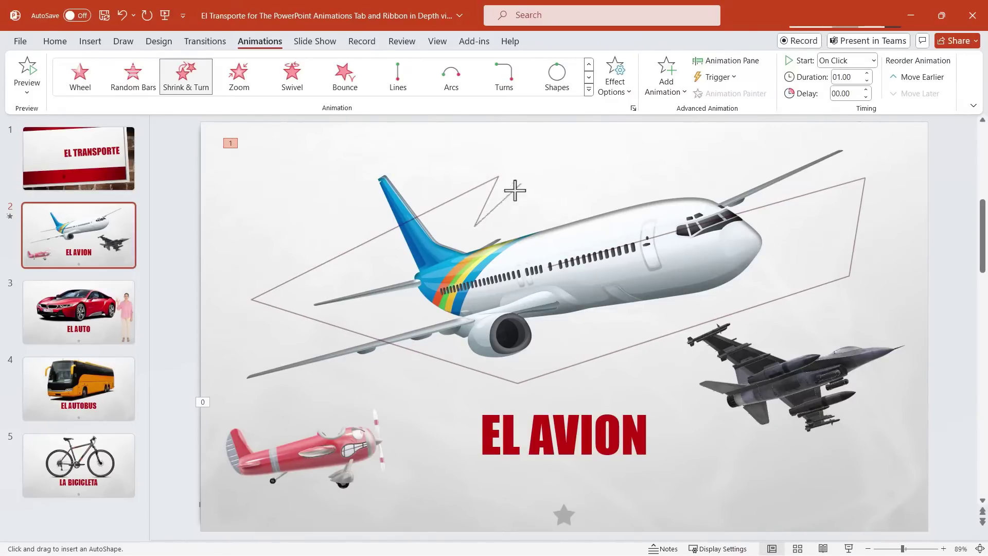
click(585, 186)
key(Escape)
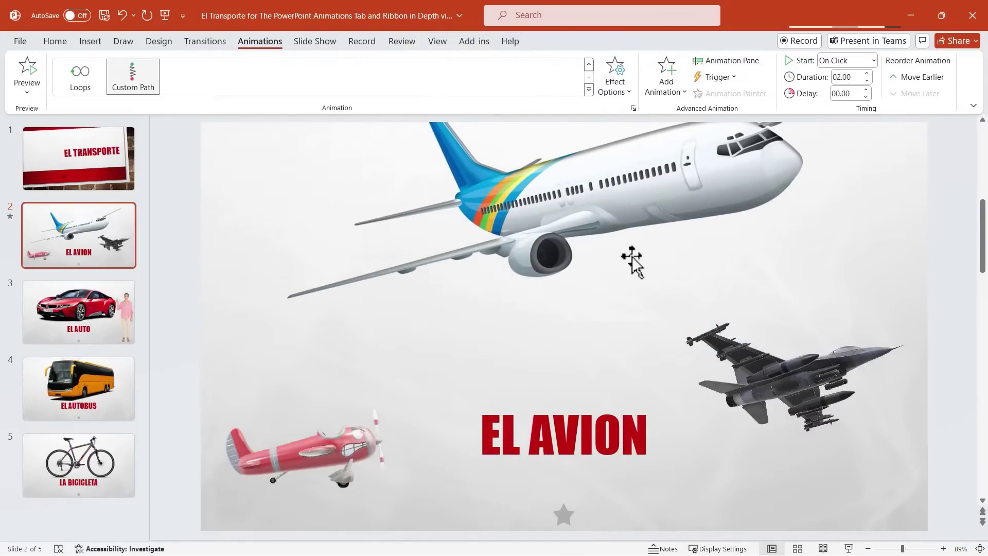
Swap the airliner's hand-drawn path for Curvy Right from the Lines_Curves motion paths.
click(589, 90)
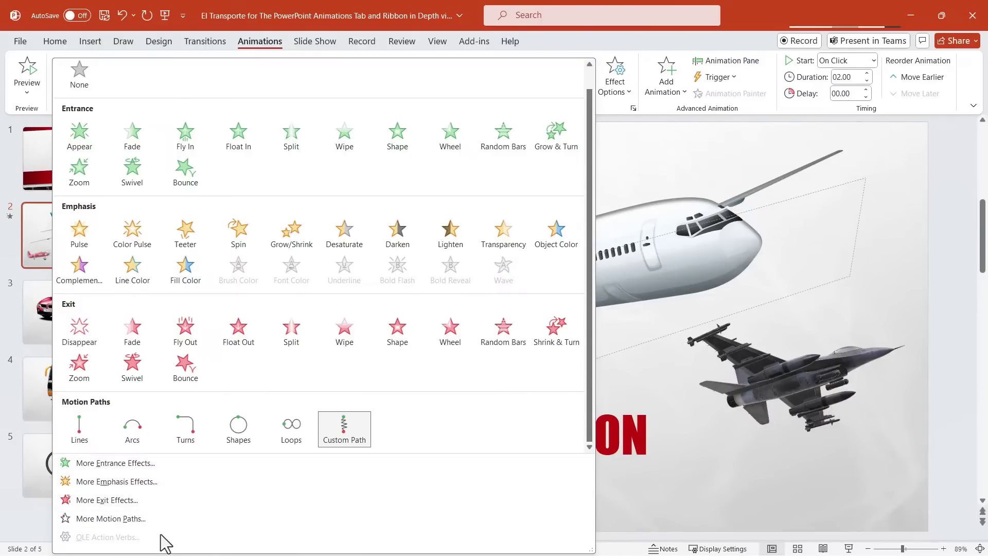
click(128, 522)
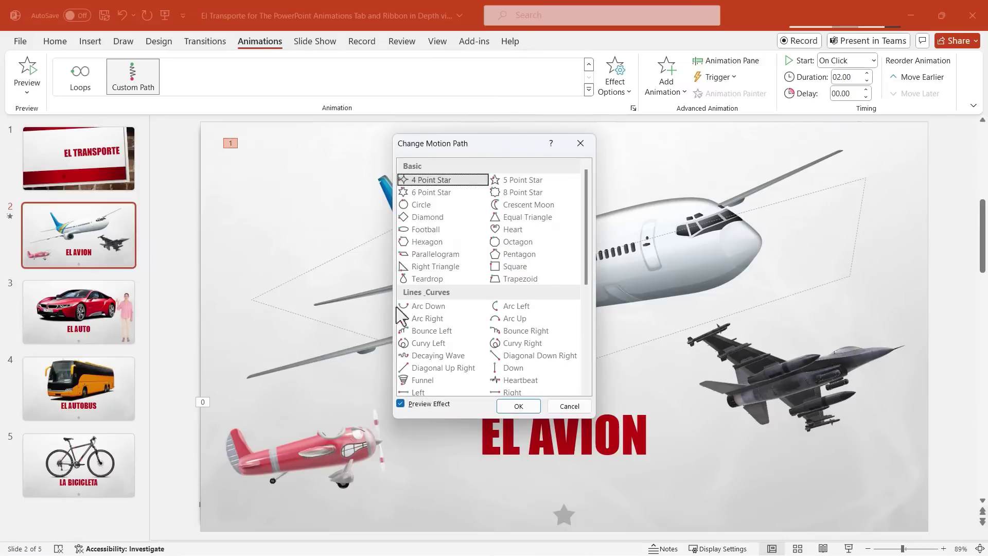
scroll(517, 286, down, 3)
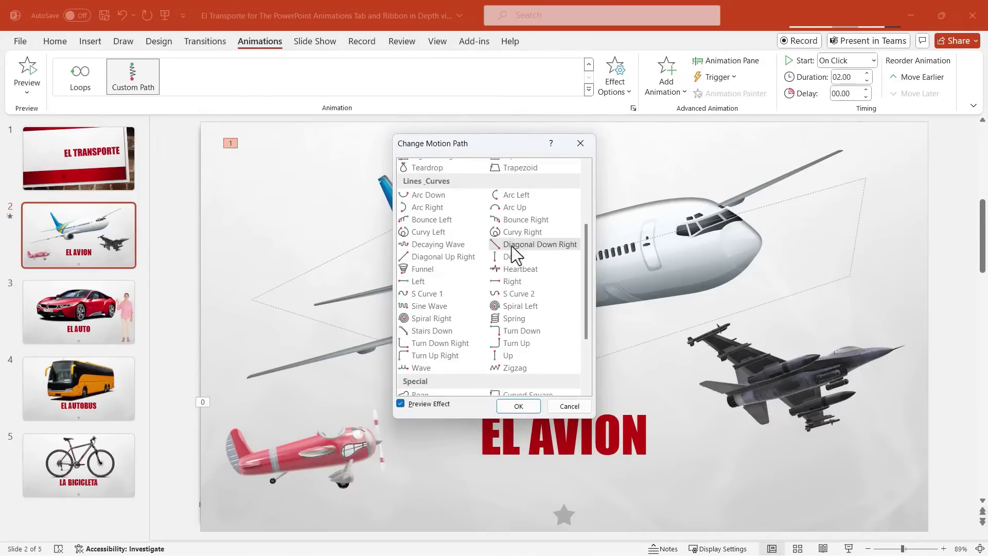
click(512, 233)
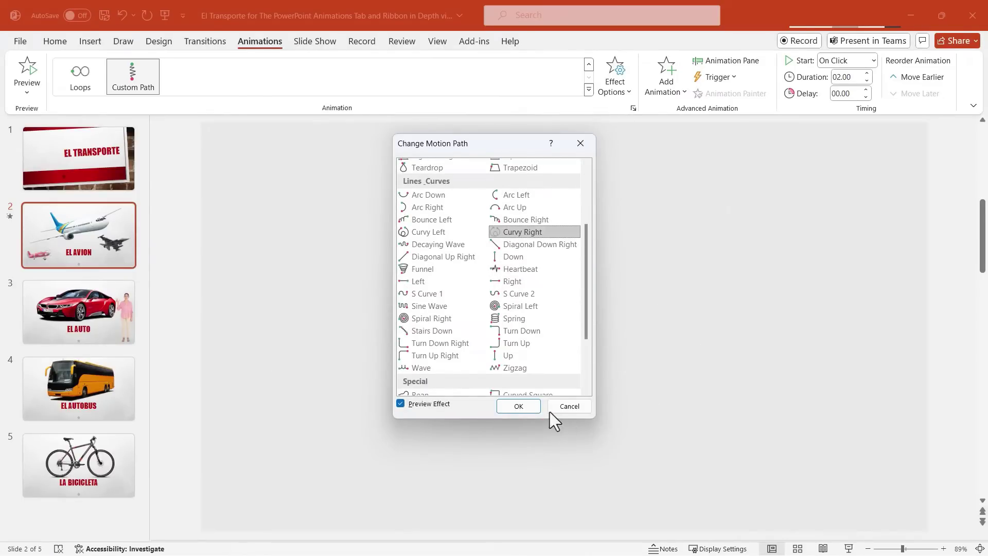
click(518, 406)
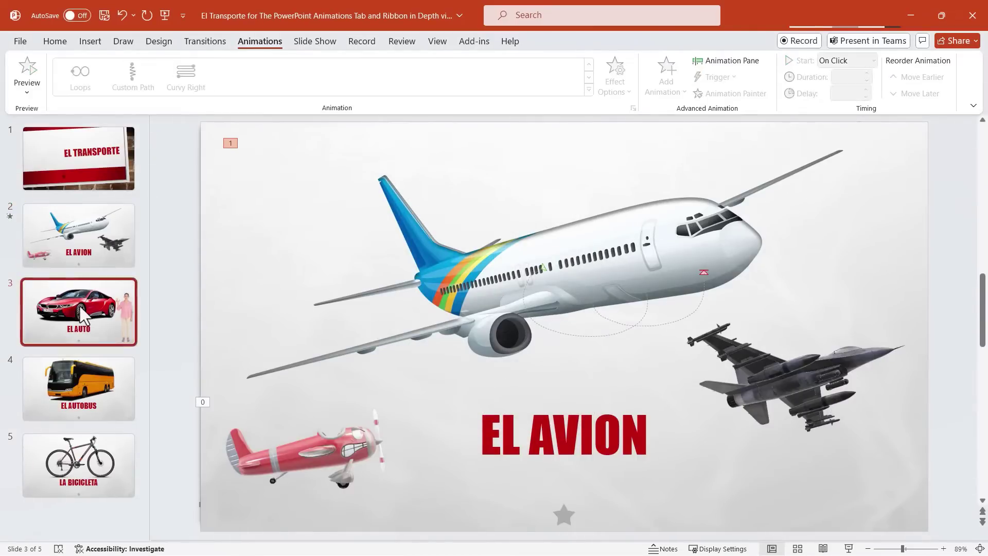
On the EL AUTO slide, draw a Custom Path moving the woman leftward across the car.
click(82, 313)
click(854, 331)
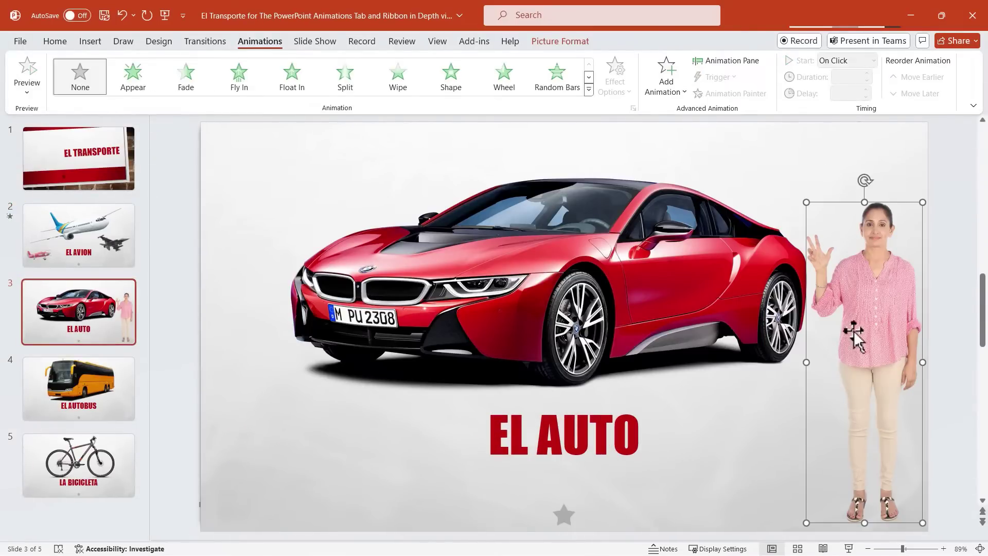
click(589, 89)
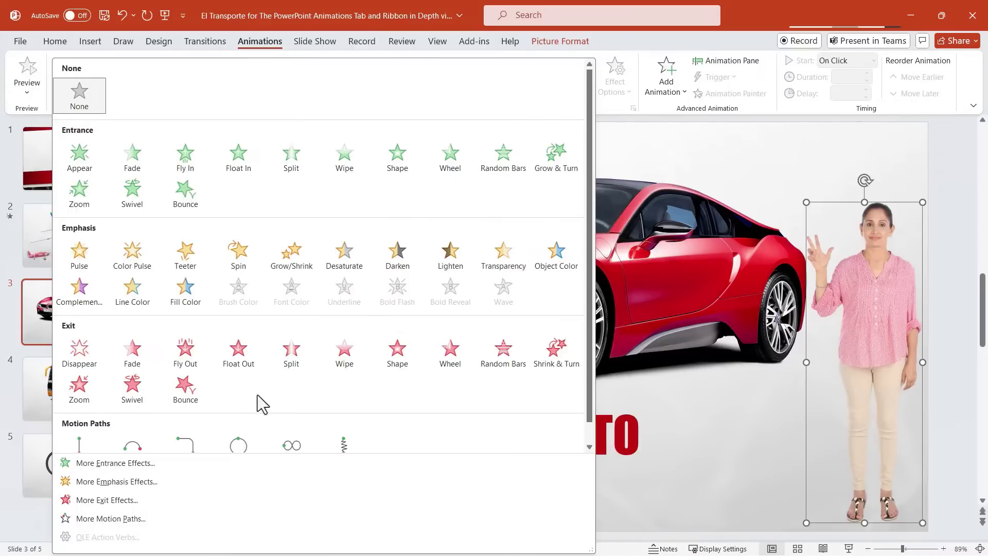
scroll(244, 411, down, 1)
click(353, 434)
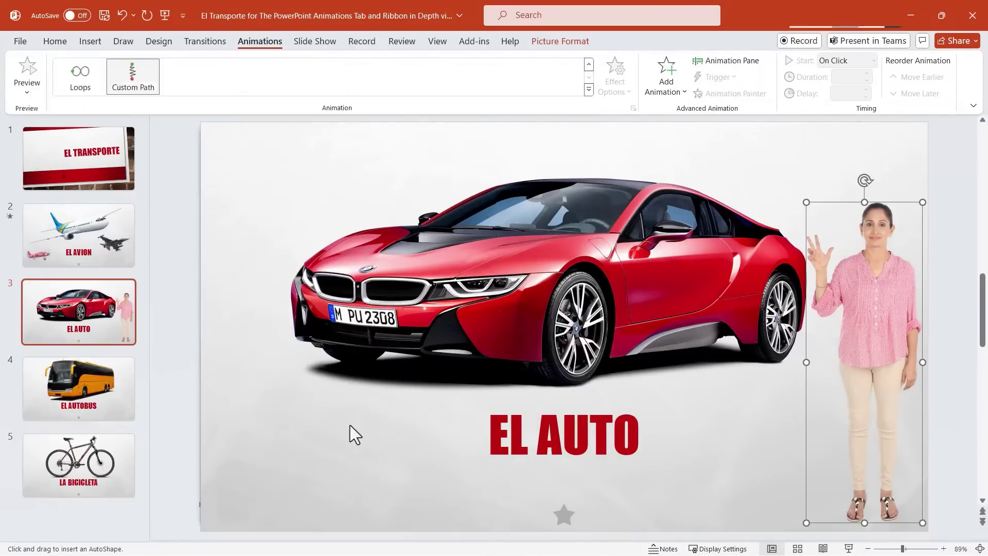
click(828, 393)
click(590, 332)
double_click(340, 376)
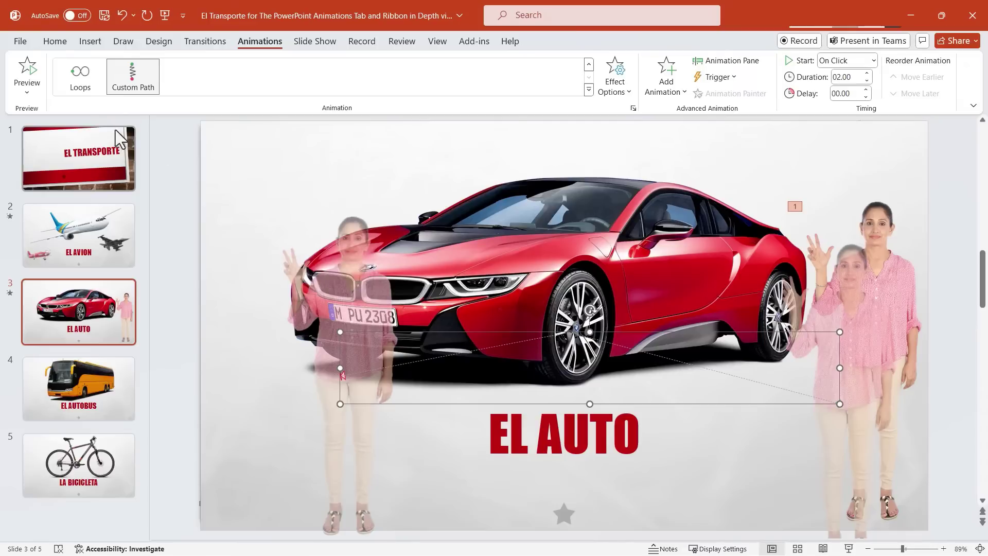
Preview the slide's animations and switch on AutoPreview.
click(26, 72)
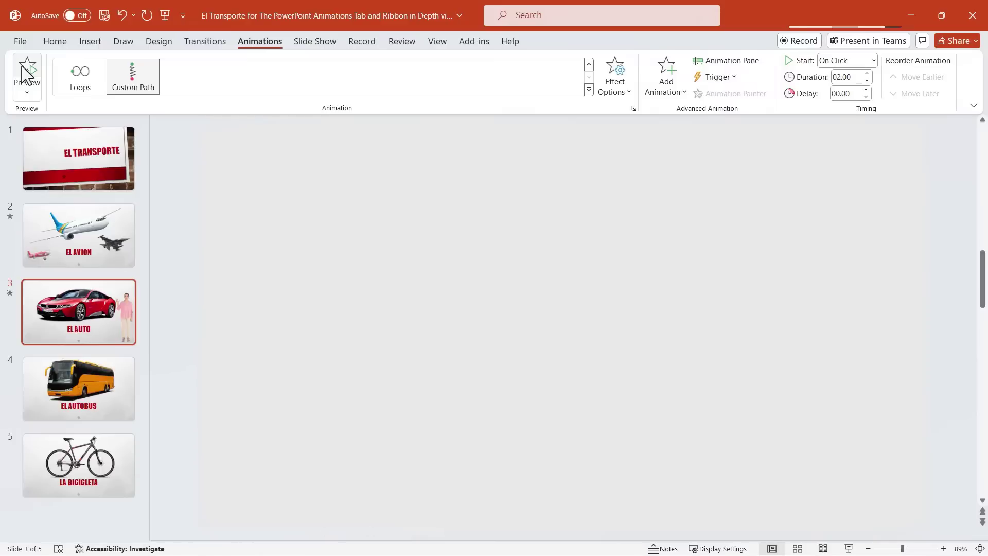
click(28, 92)
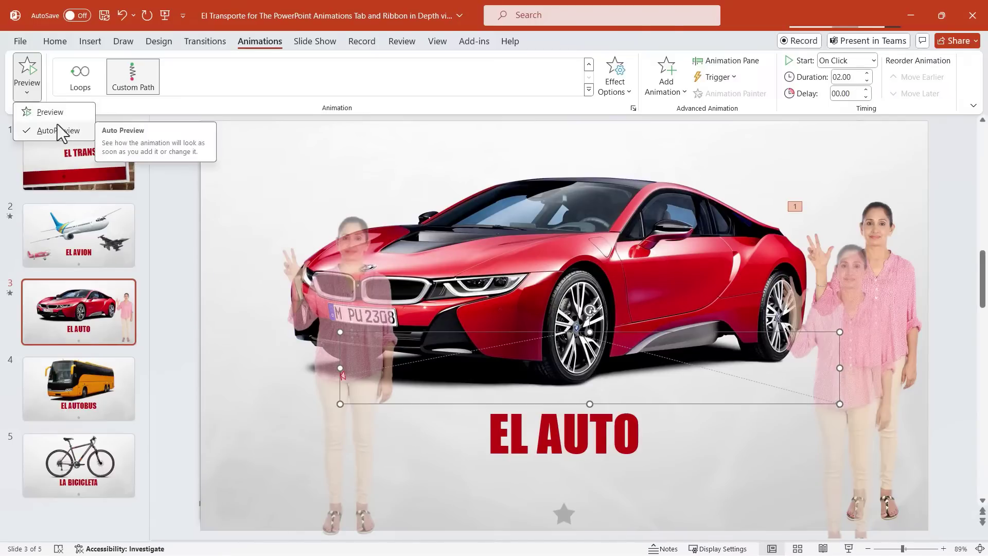
click(44, 112)
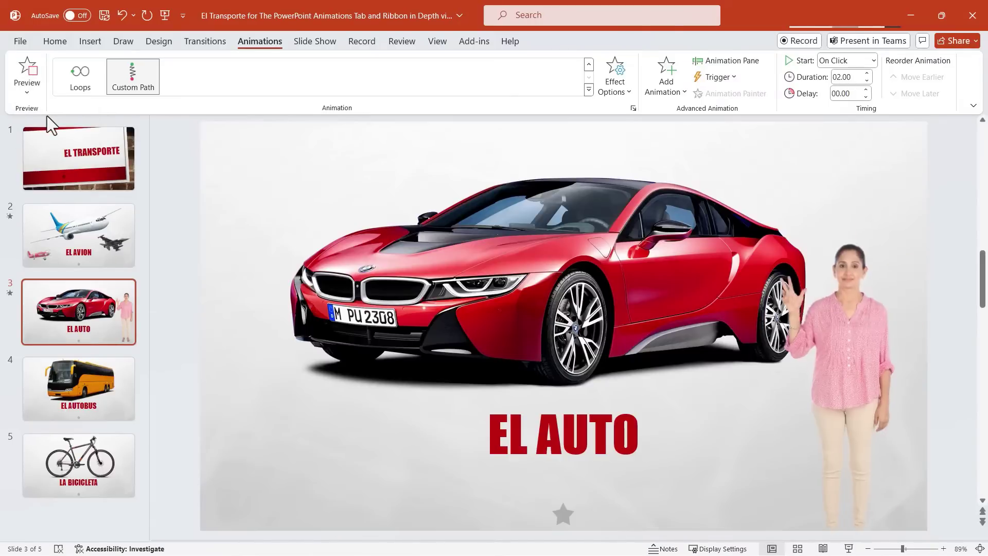
click(29, 93)
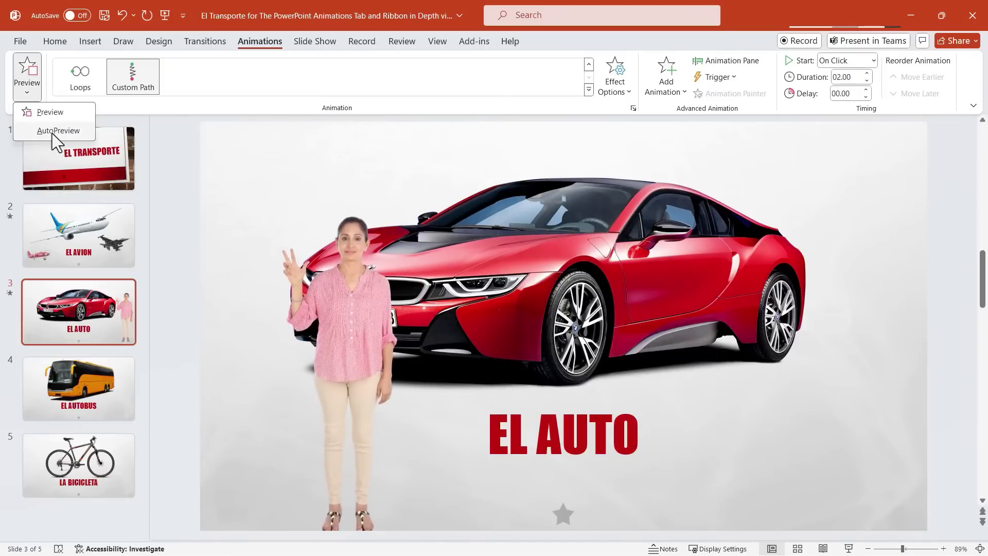
click(23, 135)
click(26, 94)
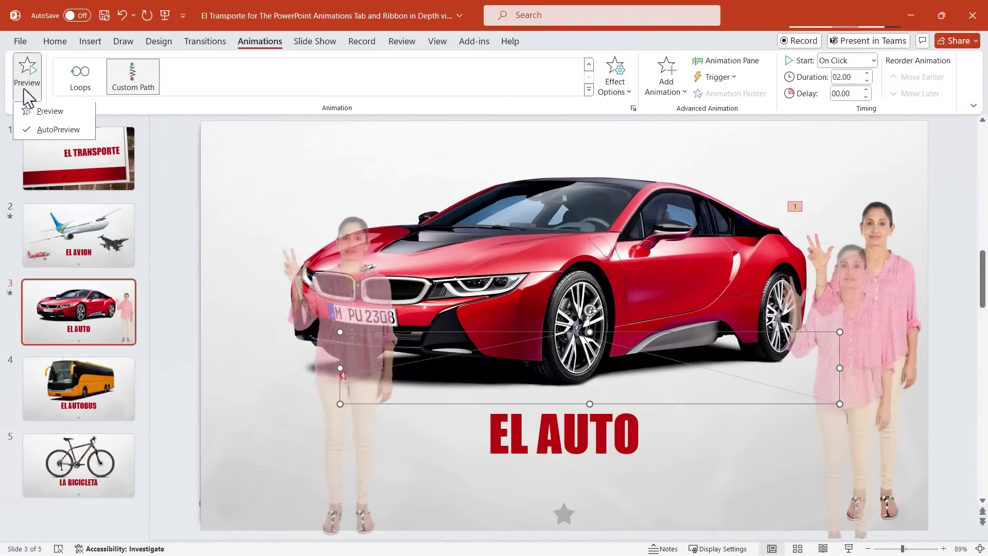
click(193, 270)
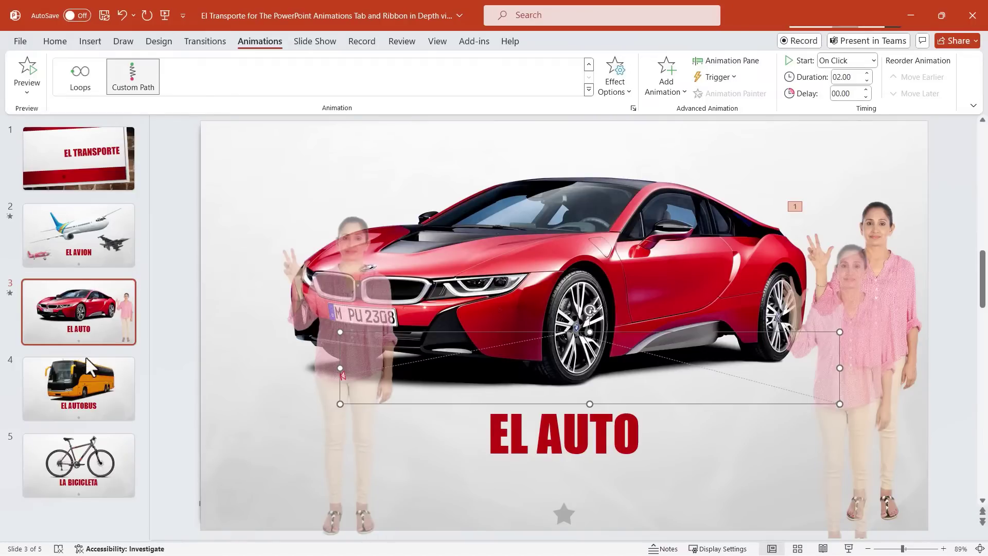
On slide 4 (El Autobus), select the bus picture and browse Add Animation effects without applying one.
click(107, 395)
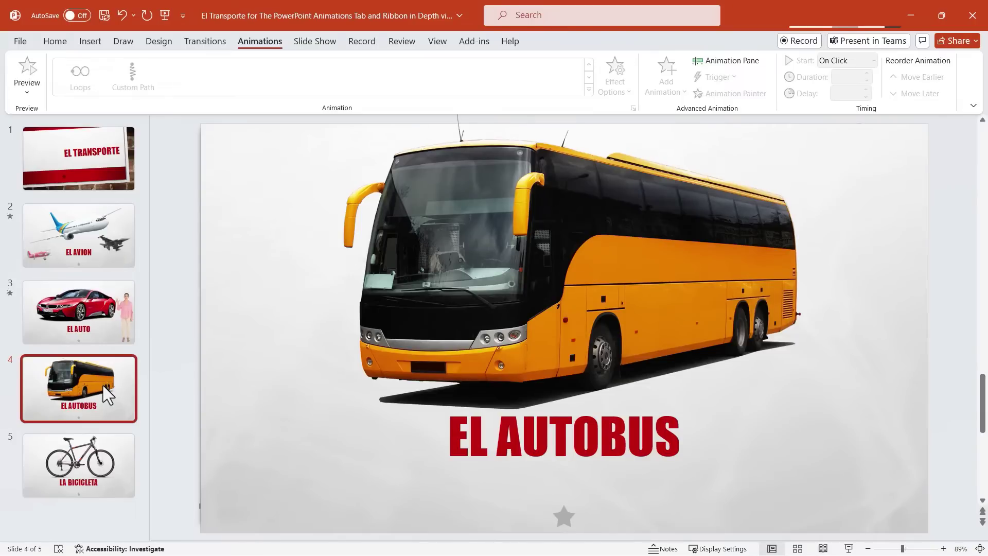
click(558, 285)
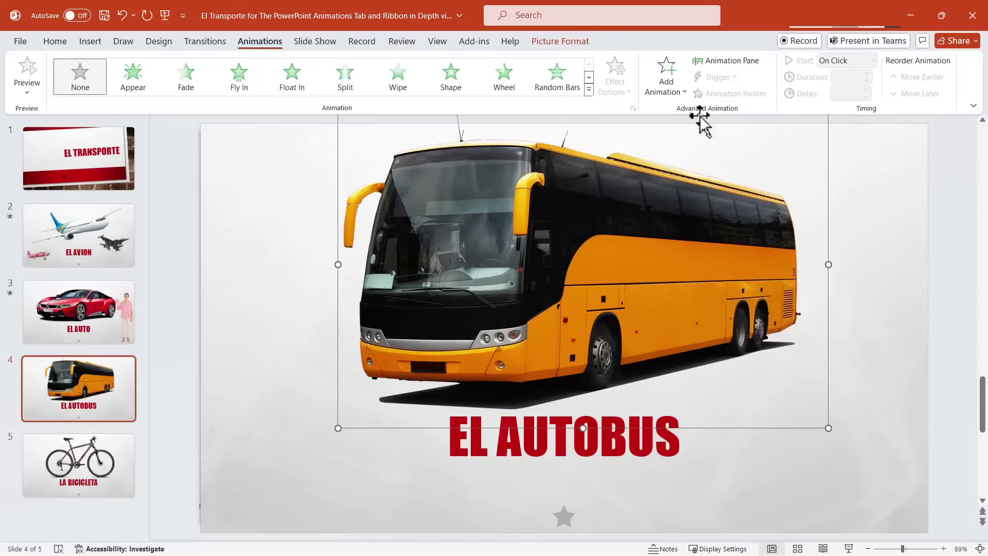
click(667, 77)
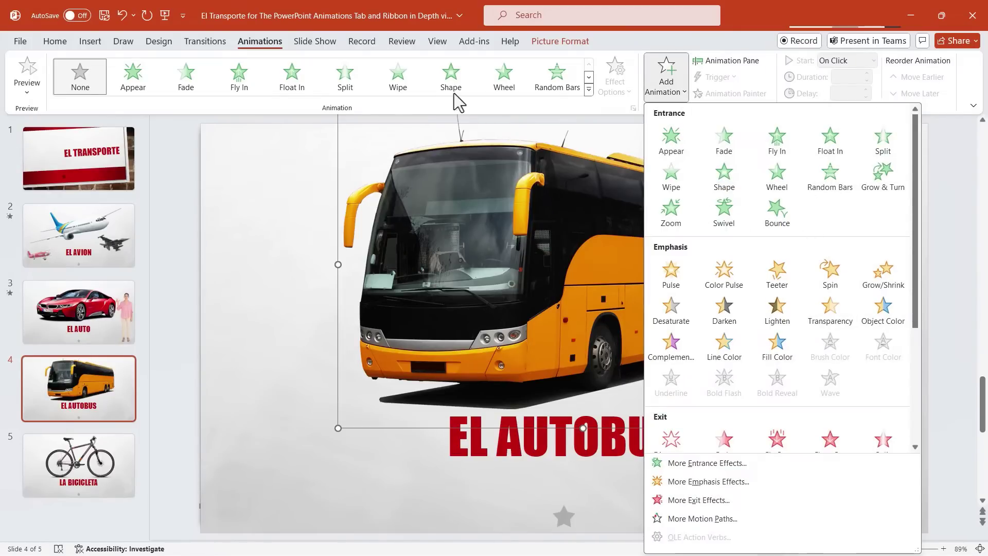
scroll(836, 227, down, 3)
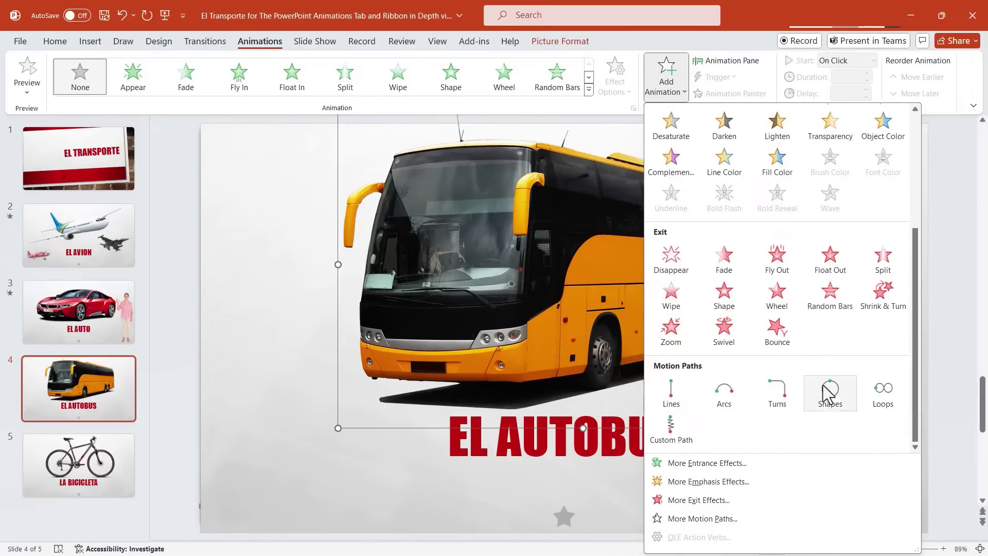
click(268, 314)
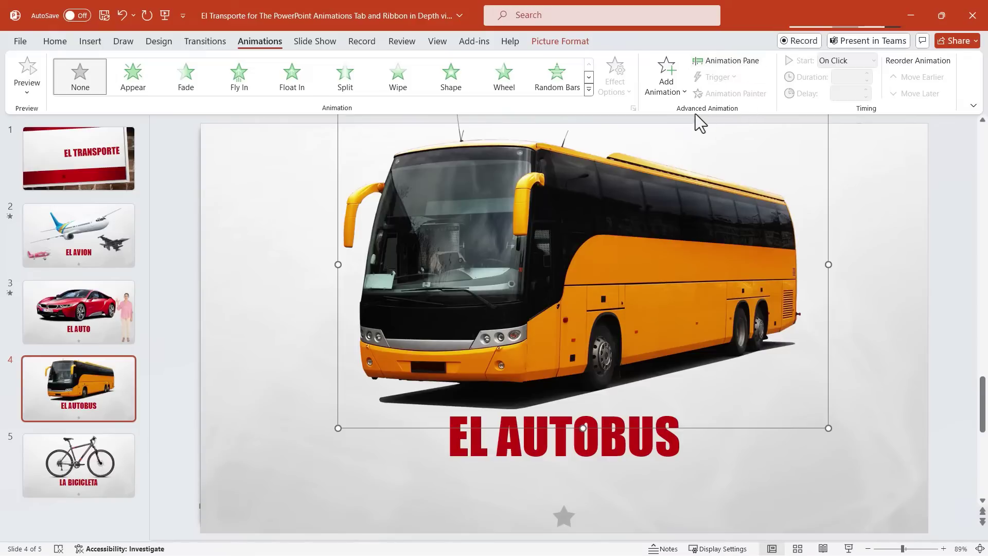
Show the Animation Pane for the EL AUTOBUS slide and drag its border to widen it.
click(741, 63)
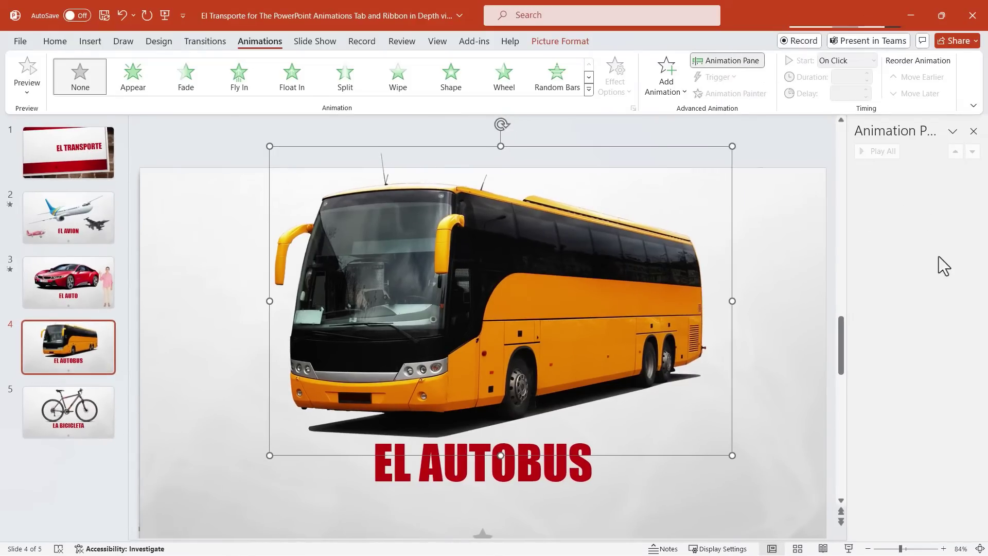
scroll(276, 308, down, 1)
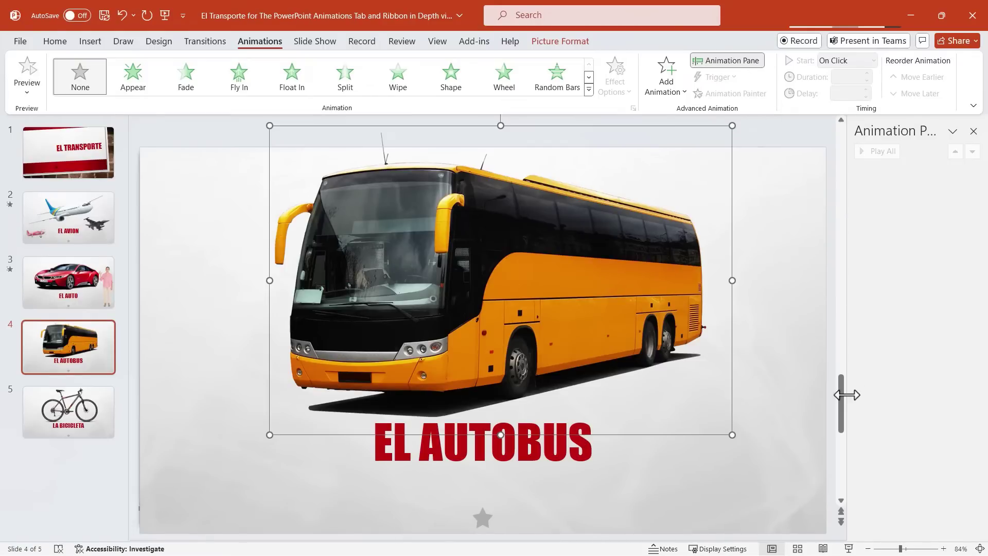
drag(847, 395, 772, 400)
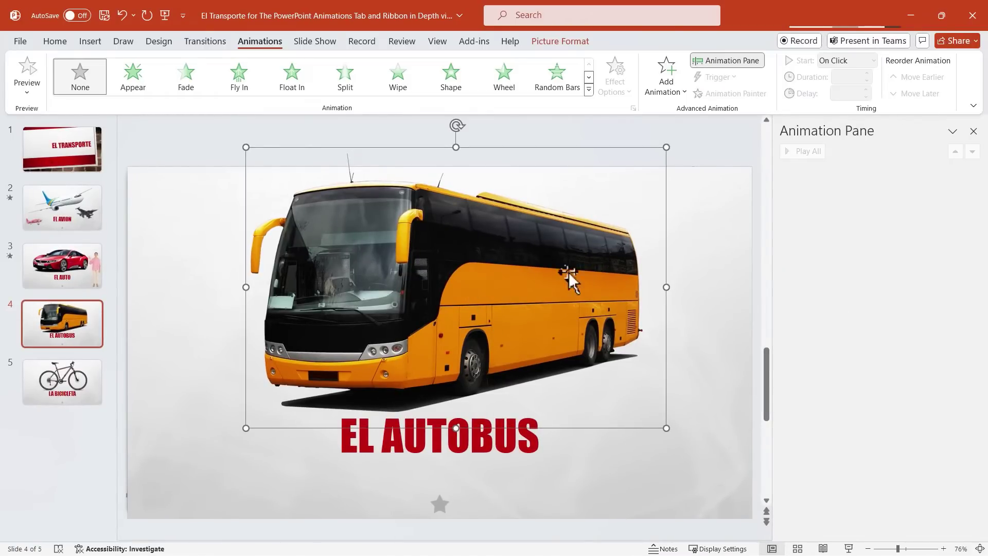
Give the bus a Fly In entrance from the right and preview it.
click(667, 83)
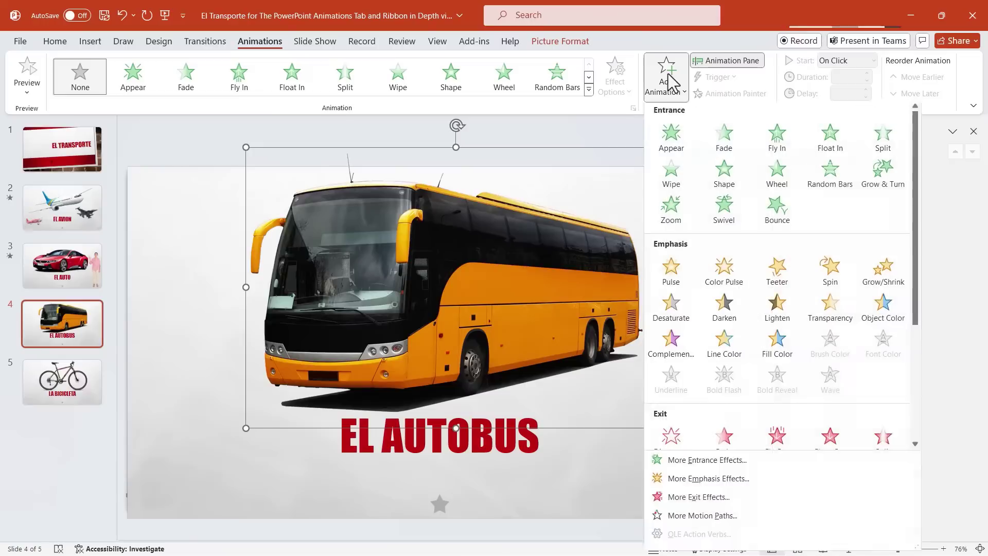
click(784, 142)
click(618, 90)
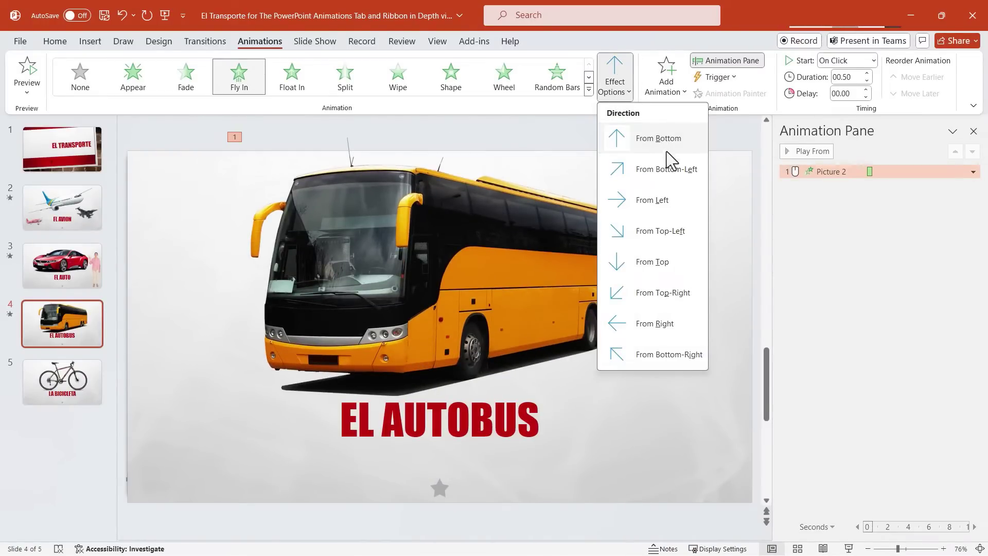
click(655, 324)
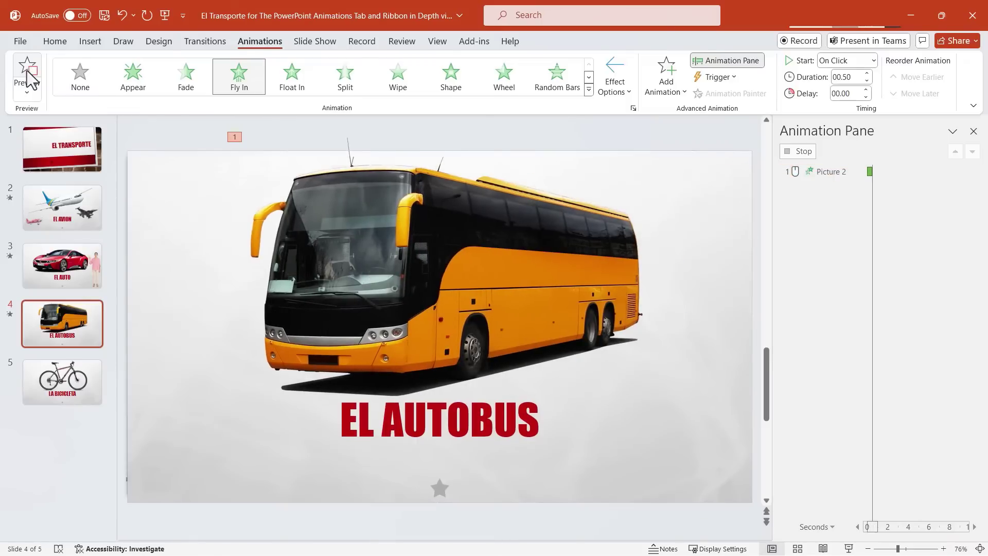
click(27, 77)
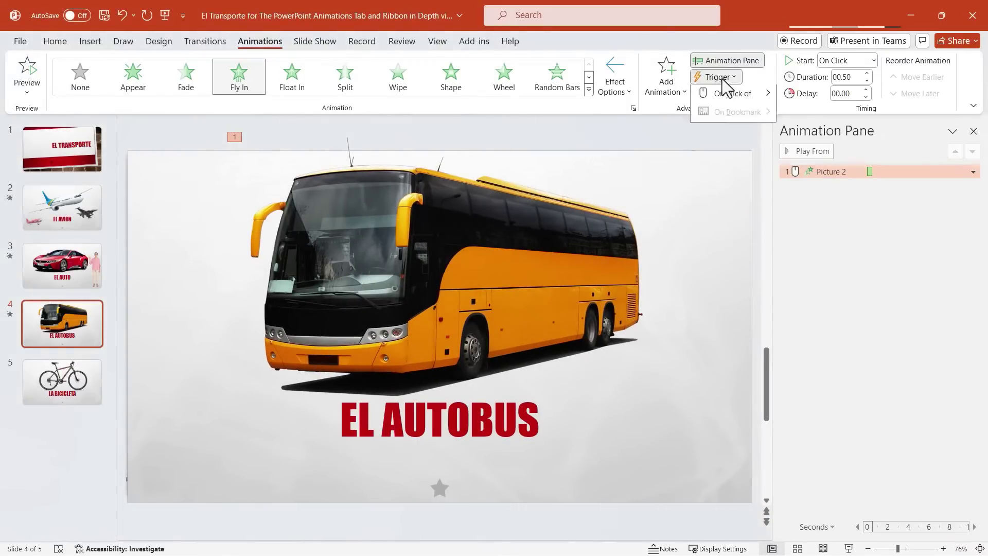
Set the bus animation to trigger on click of Picture 70.
click(722, 79)
mouse_move(733, 98)
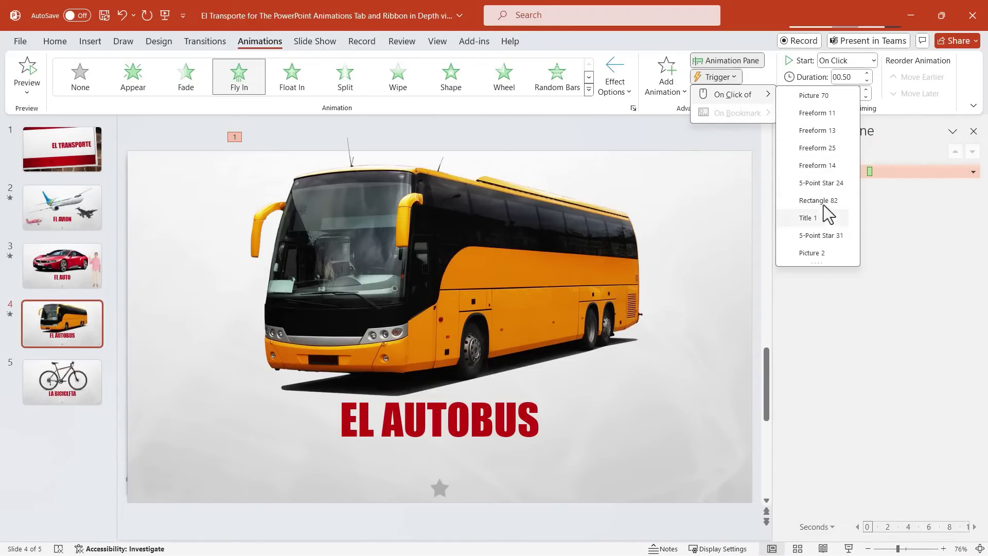
click(819, 97)
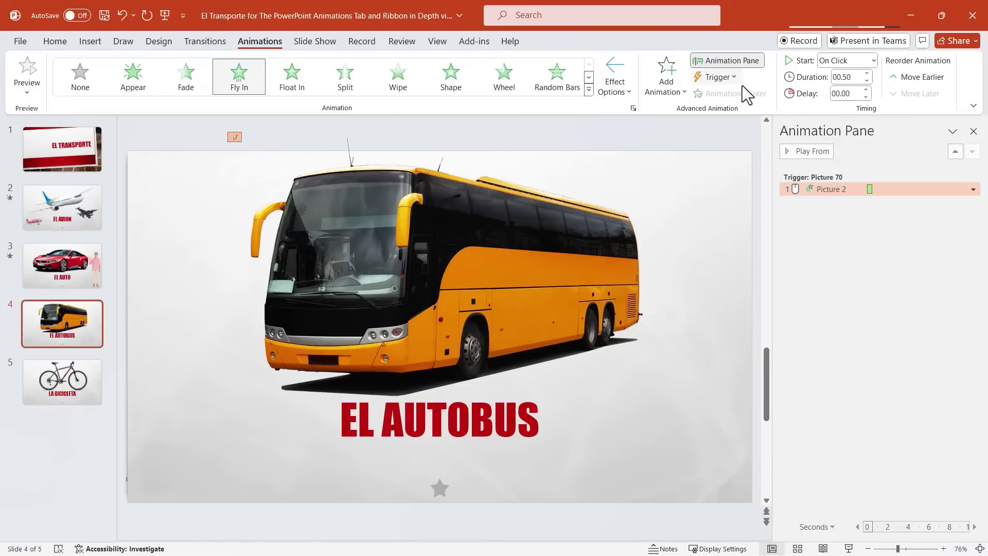
click(517, 300)
scroll(517, 301, up, 1)
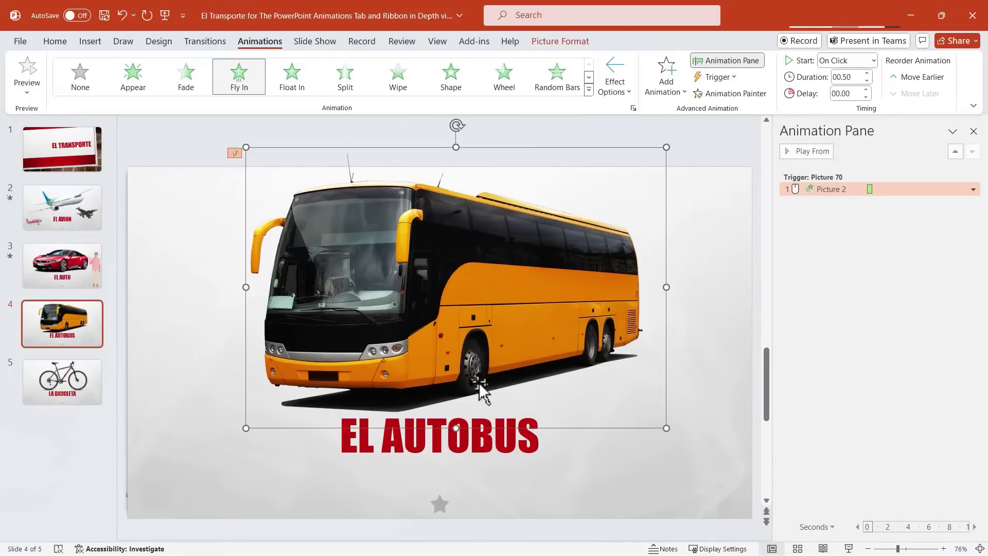
mouse_move(443, 280)
mouse_down()
mouse_move(441, 268)
mouse_move(445, 278)
mouse_up()
Copy the bus's Fly In animation onto the EL AUTOBUS title with Animation Painter.
scroll(445, 278, up, 1)
click(446, 449)
scroll(445, 449, down, 1)
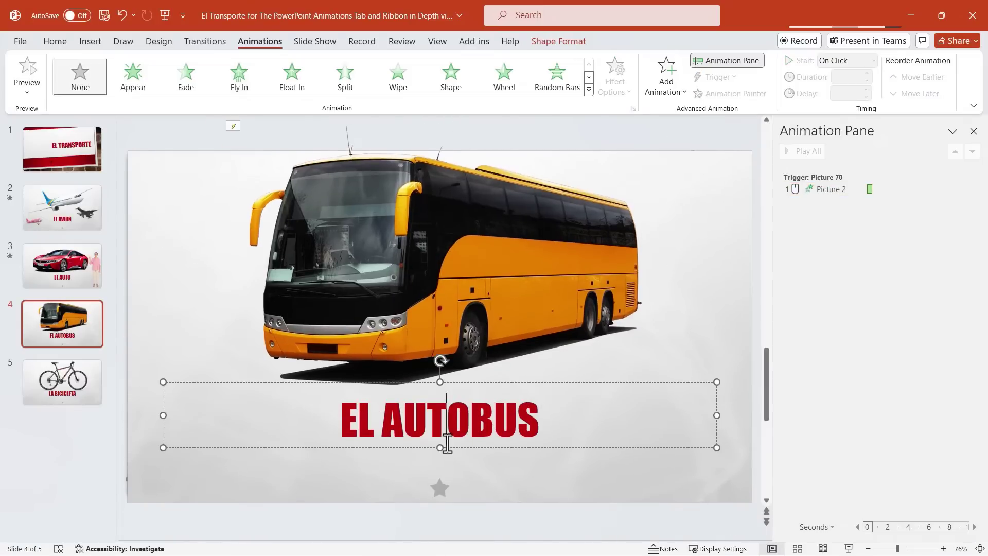
click(437, 312)
scroll(436, 312, up, 1)
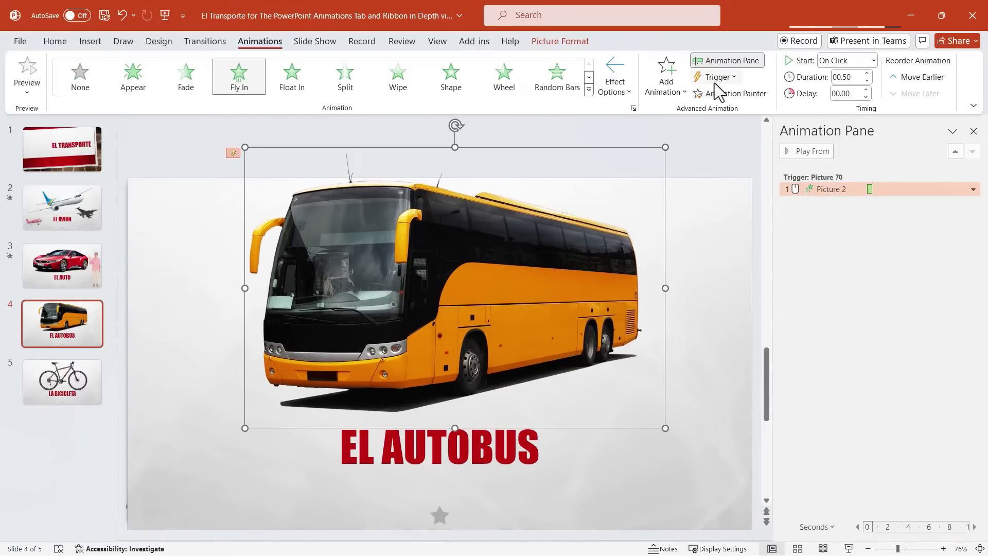
click(726, 95)
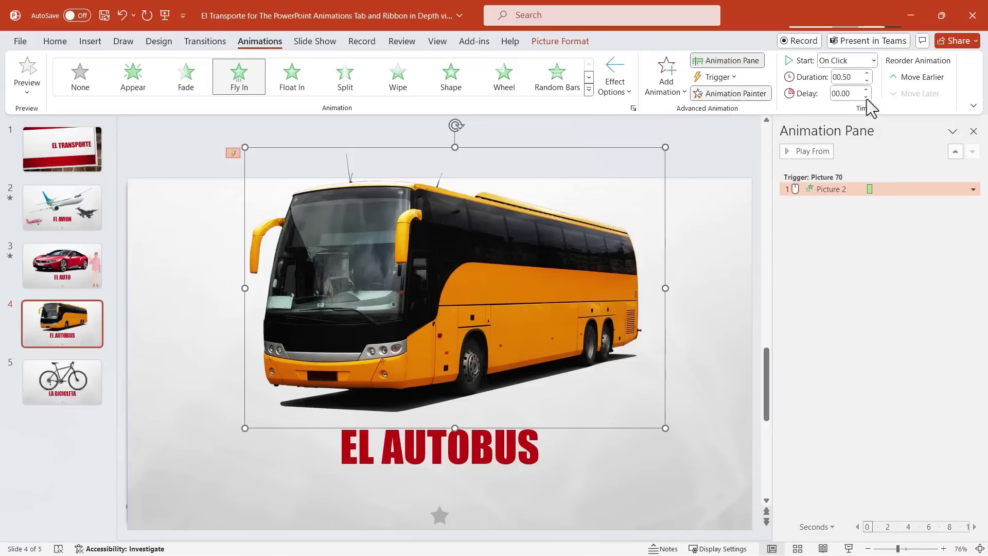
click(443, 446)
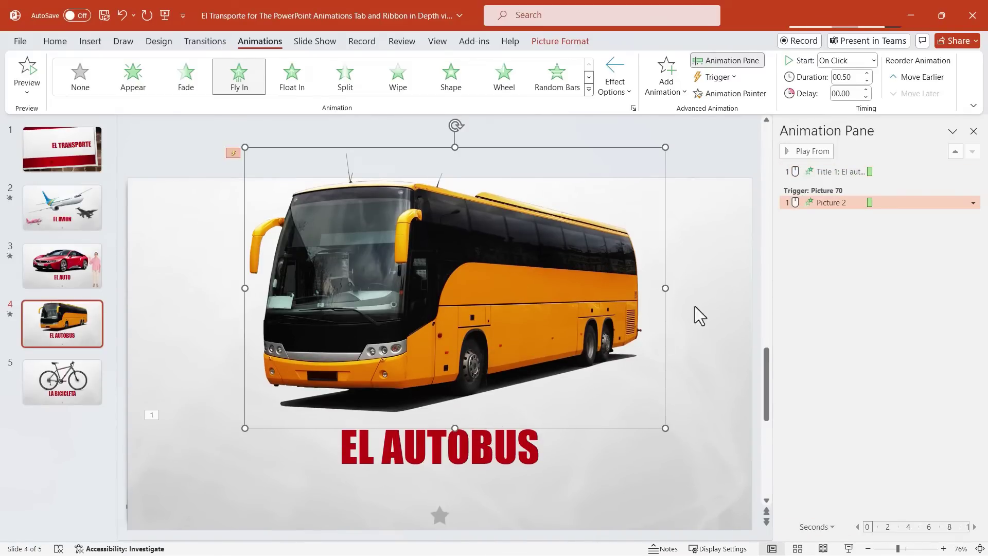
Change the bus picture's entrance to Wheel, then settle on Split.
click(810, 201)
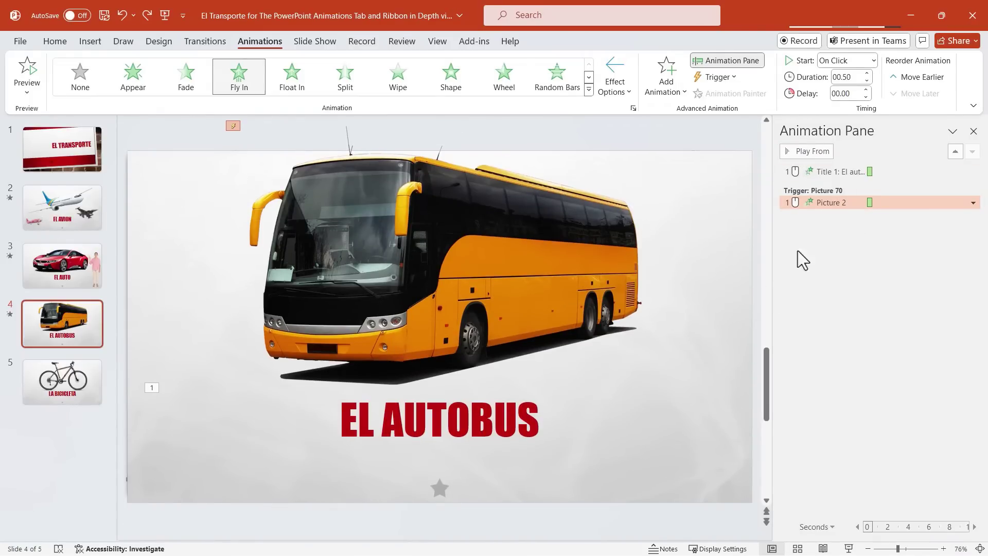
click(518, 280)
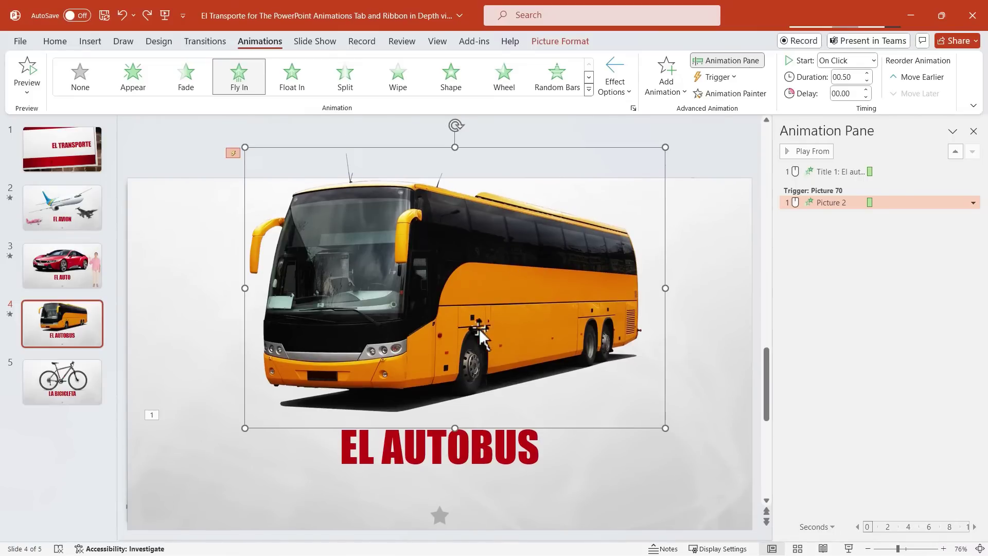
click(505, 85)
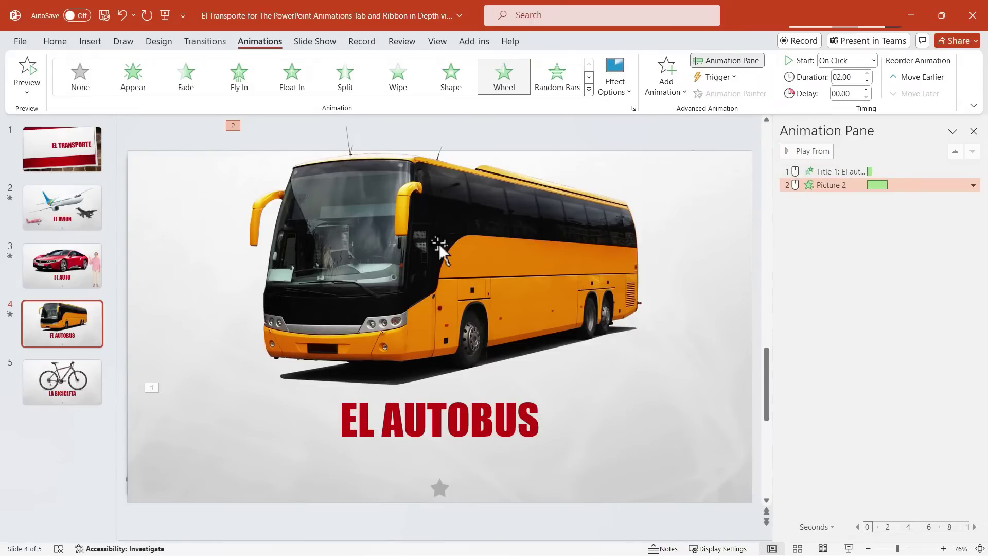
click(428, 227)
click(349, 76)
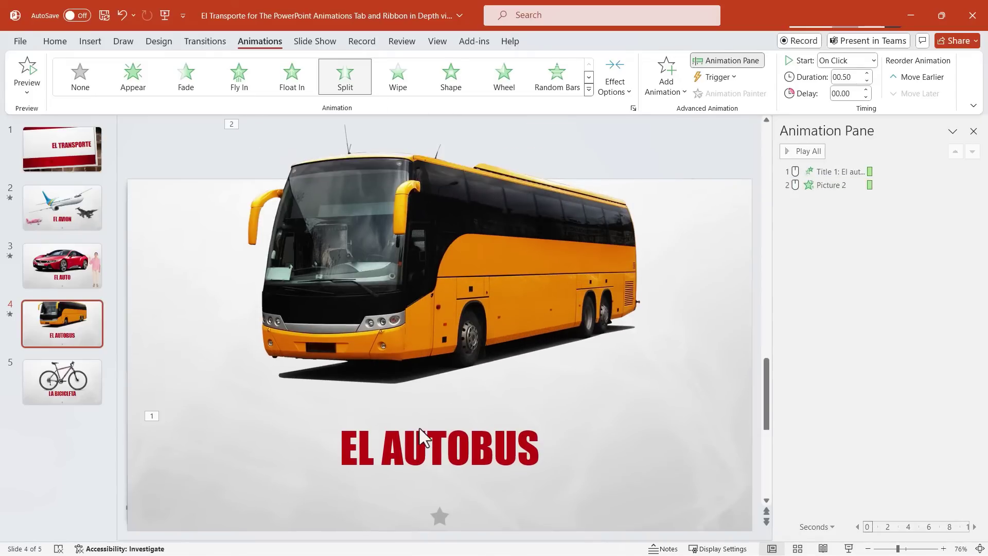
Give the EL AUTOBUS title a Float In entrance and move the bus animation ahead of it.
click(406, 445)
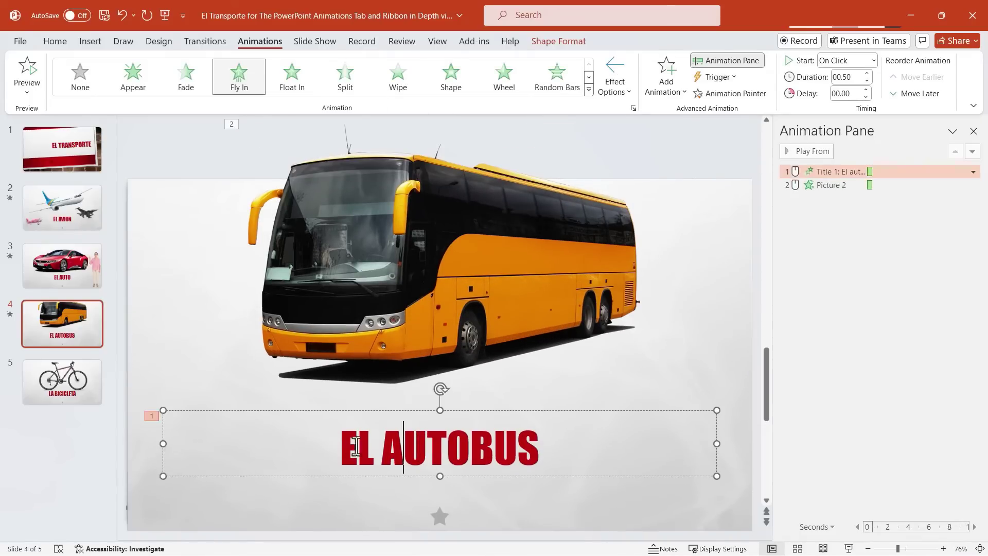
click(309, 82)
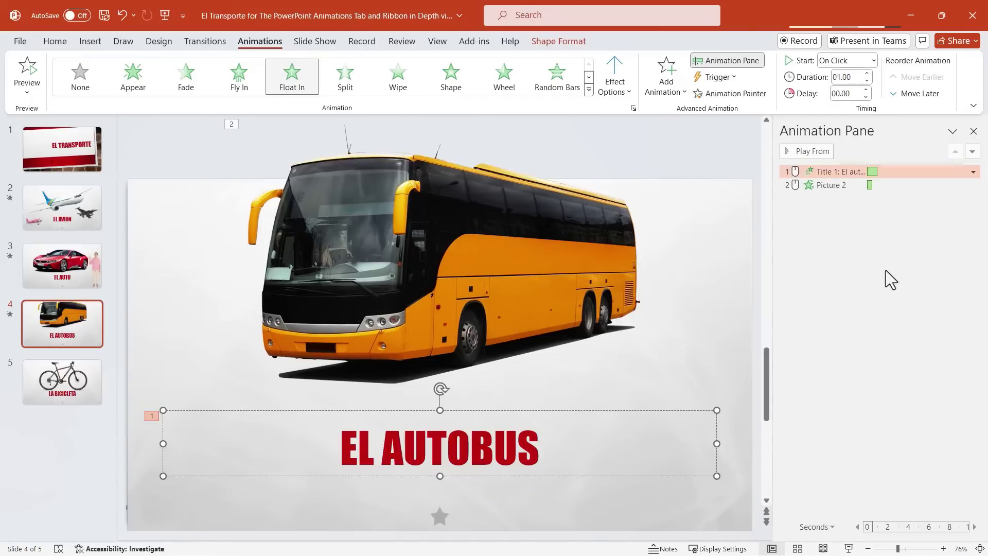
drag(822, 186, 844, 168)
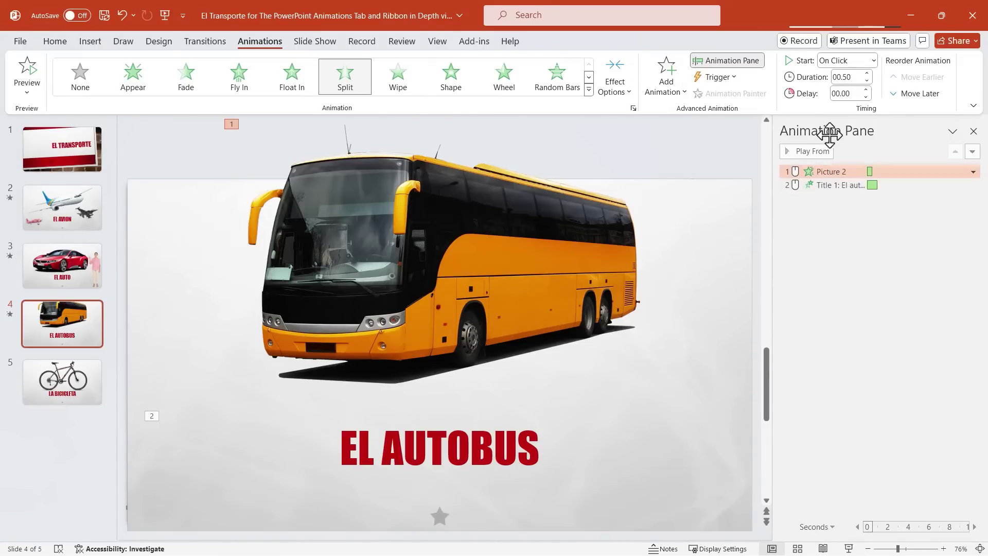
Set the bus animation to start With Previous, try the same on the title, and preview.
click(869, 75)
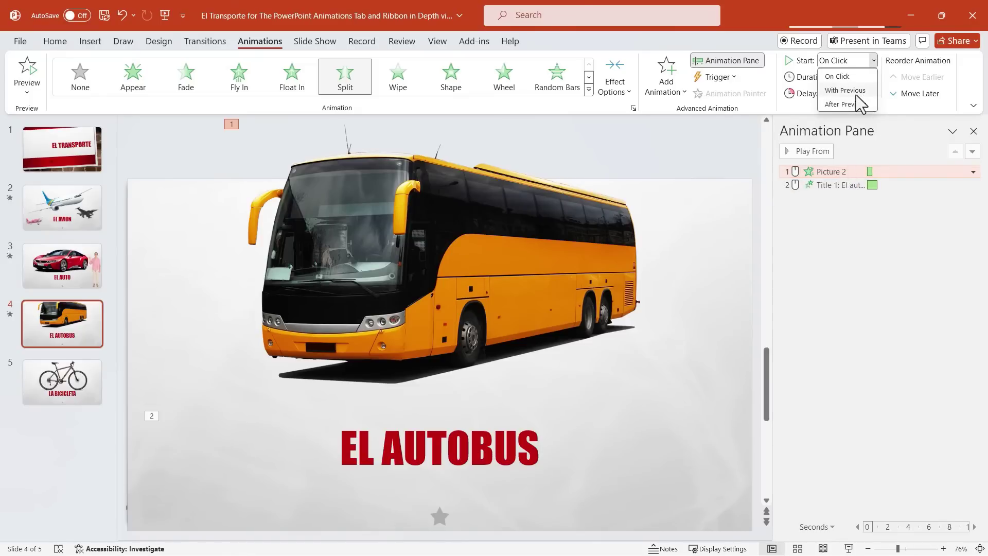
click(845, 90)
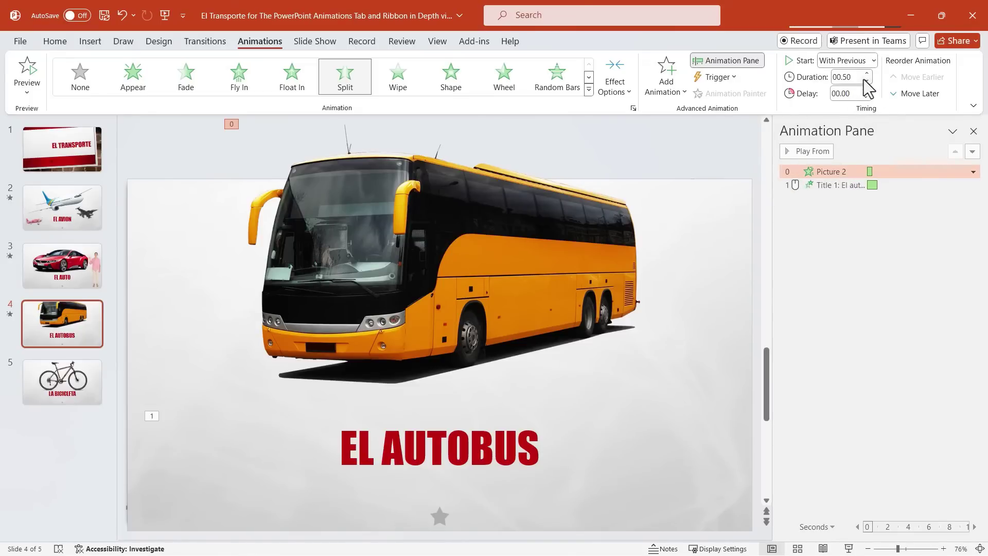
click(828, 186)
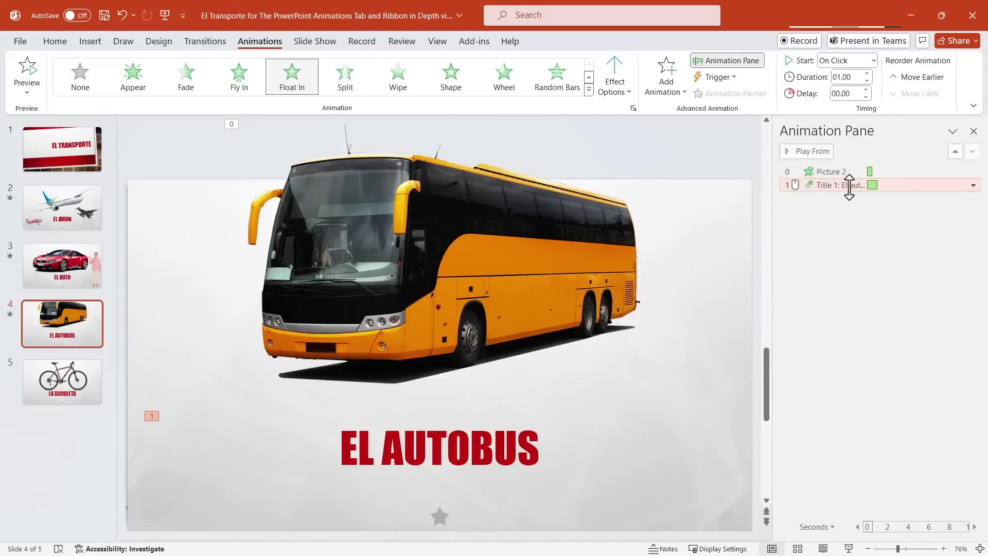
click(865, 61)
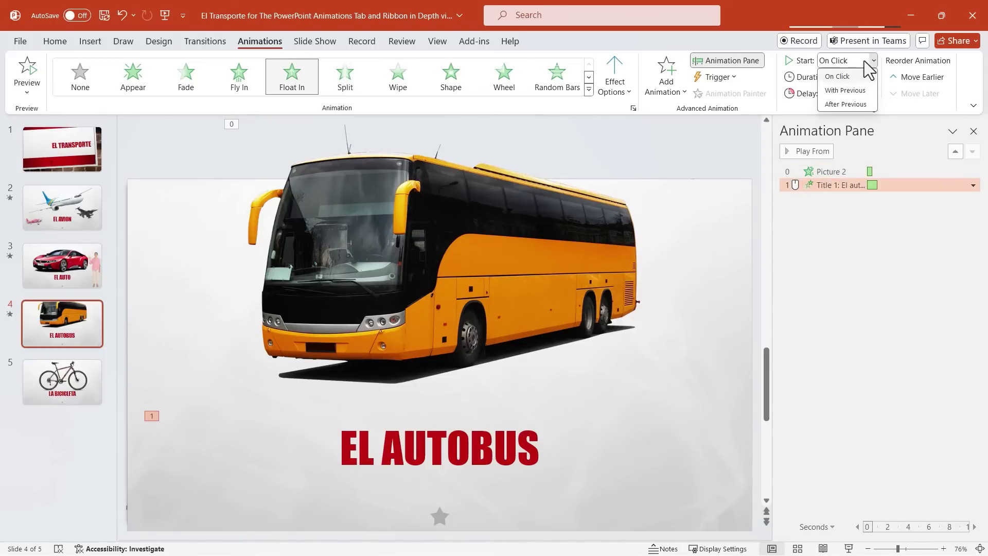
click(850, 91)
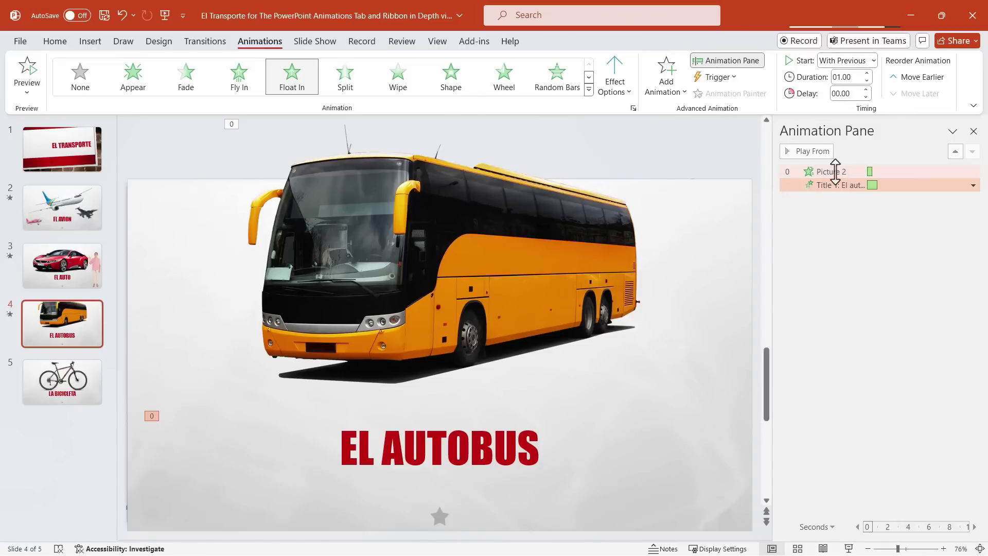
click(867, 174)
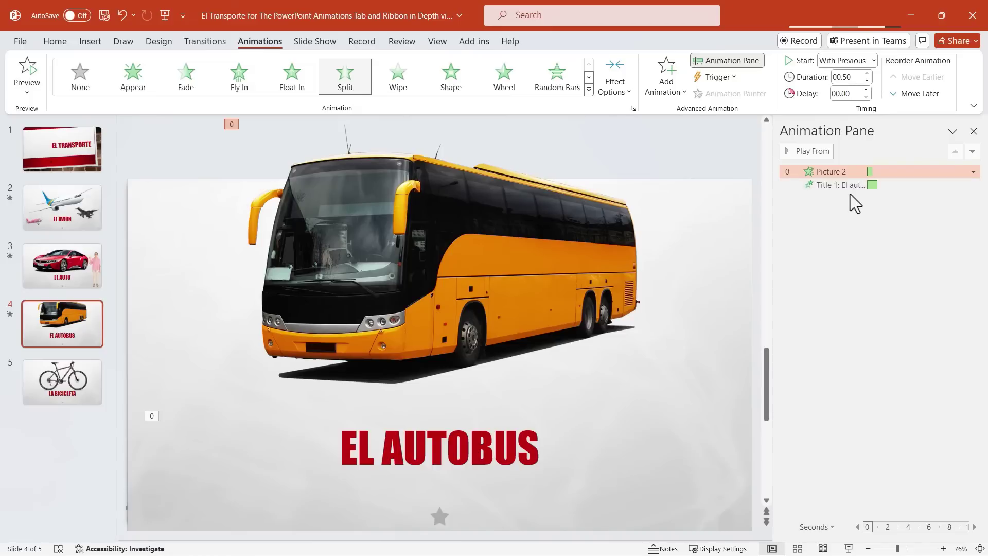
click(850, 187)
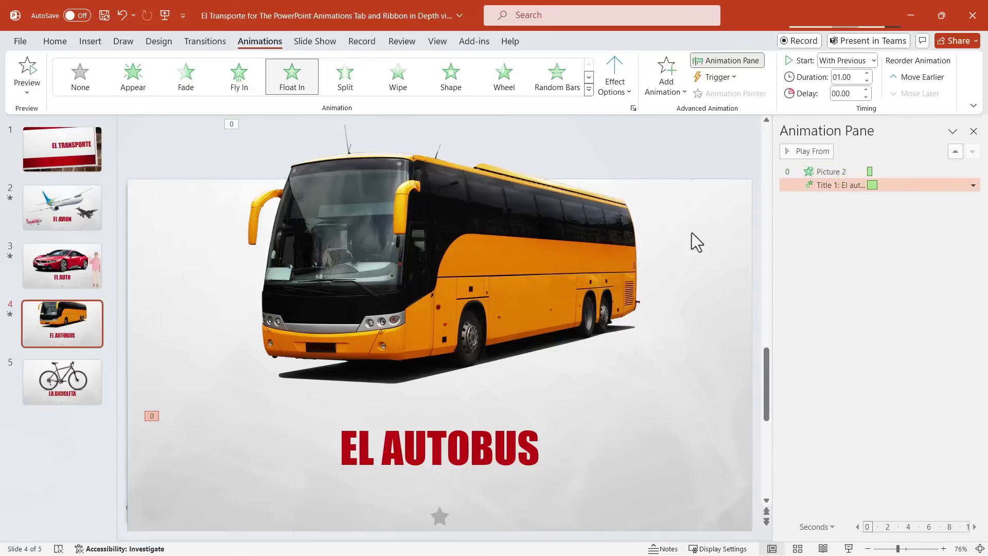
click(845, 173)
click(19, 69)
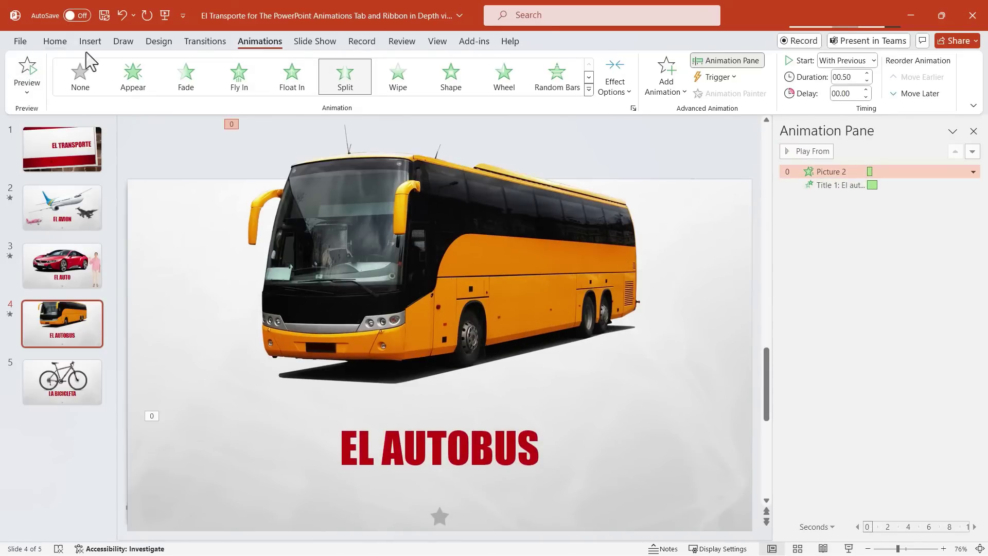
Set the title's Float In to start After Previous.
click(852, 187)
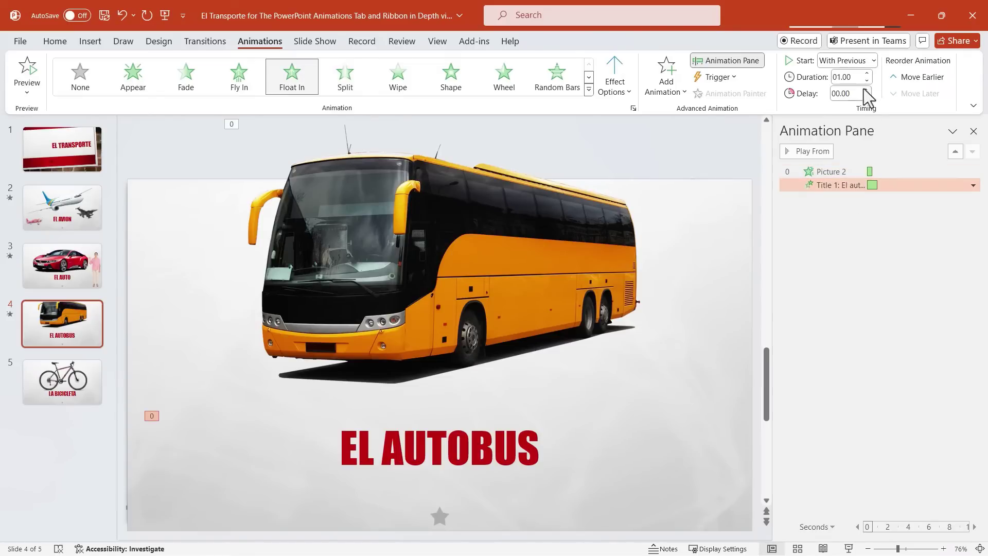
click(873, 61)
click(847, 105)
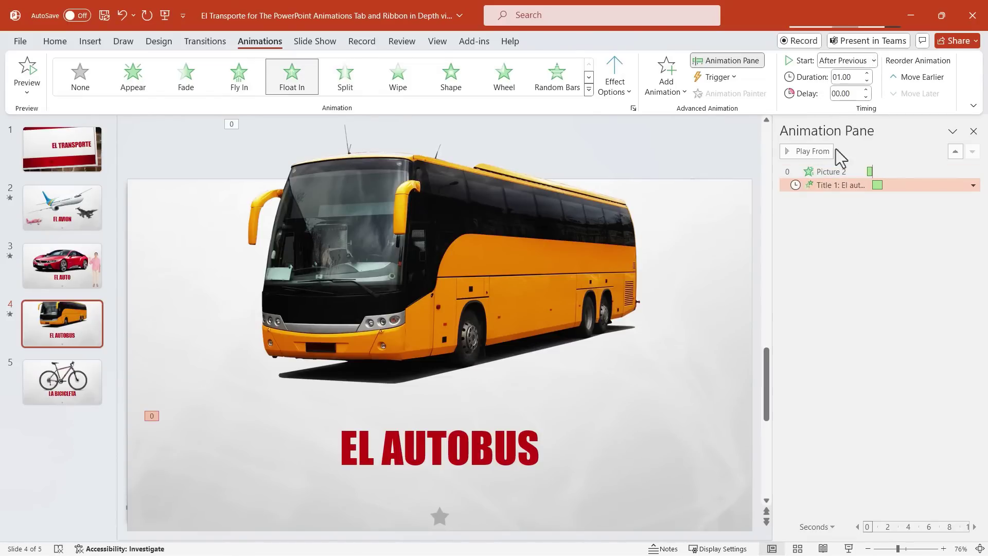
click(695, 281)
Give the title's Float In a 01.00-second delay and 00.75-second duration, then preview.
click(264, 165)
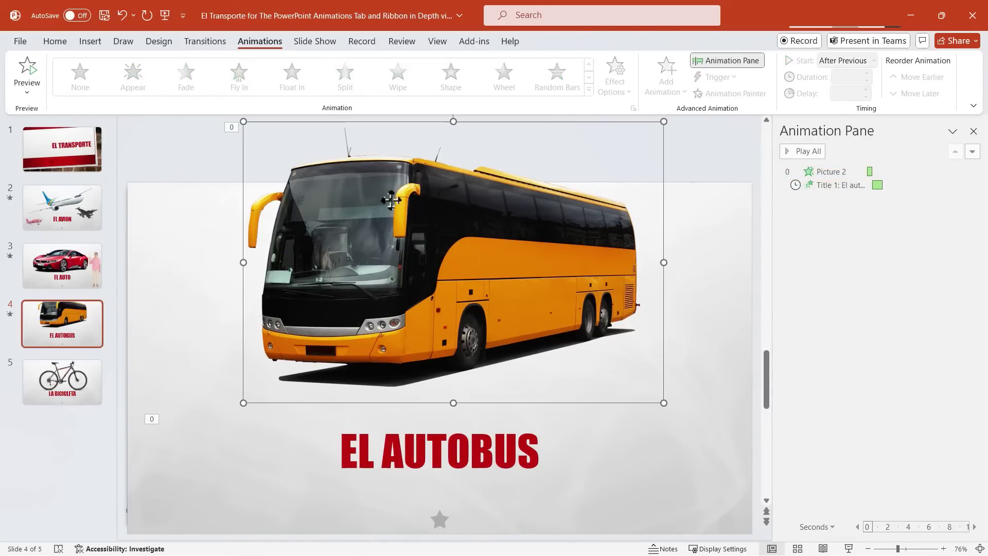
click(36, 82)
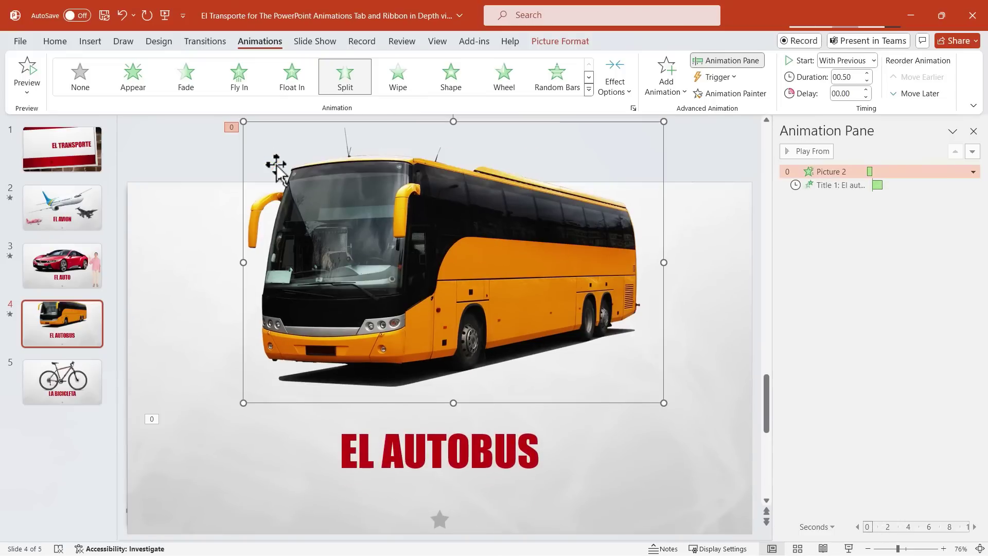
click(848, 186)
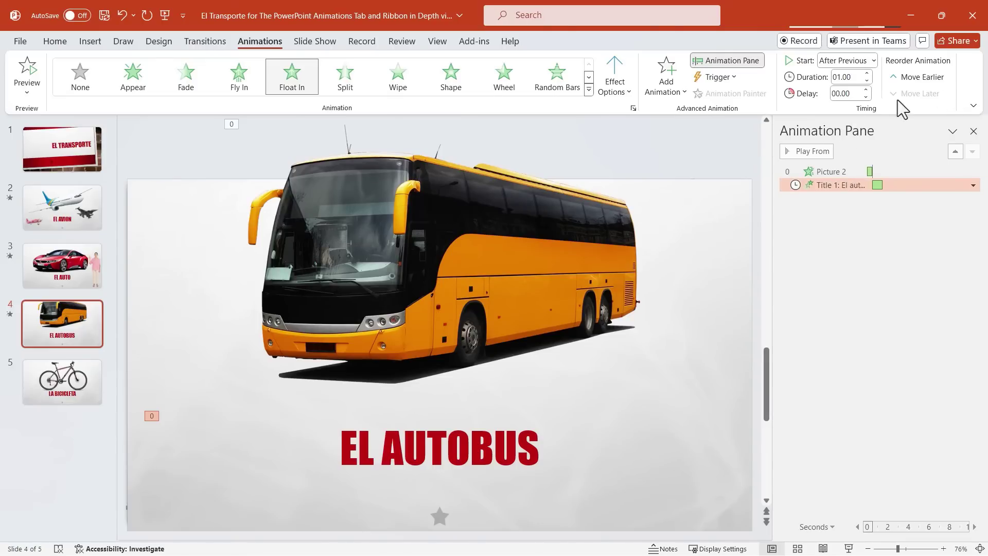
click(867, 89)
click(867, 90)
click(869, 89)
click(869, 90)
click(868, 80)
click(27, 70)
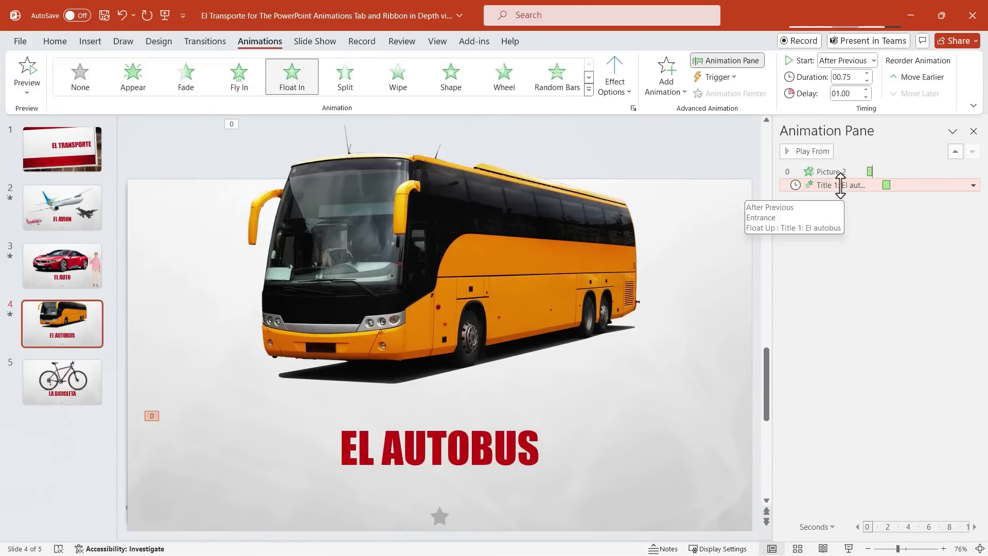
Try reordering the title animation with Move Earlier/Later and the pane arrows, restoring bus-first order.
mouse_move(844, 186)
mouse_down()
mouse_move(836, 168)
mouse_move(844, 202)
mouse_up()
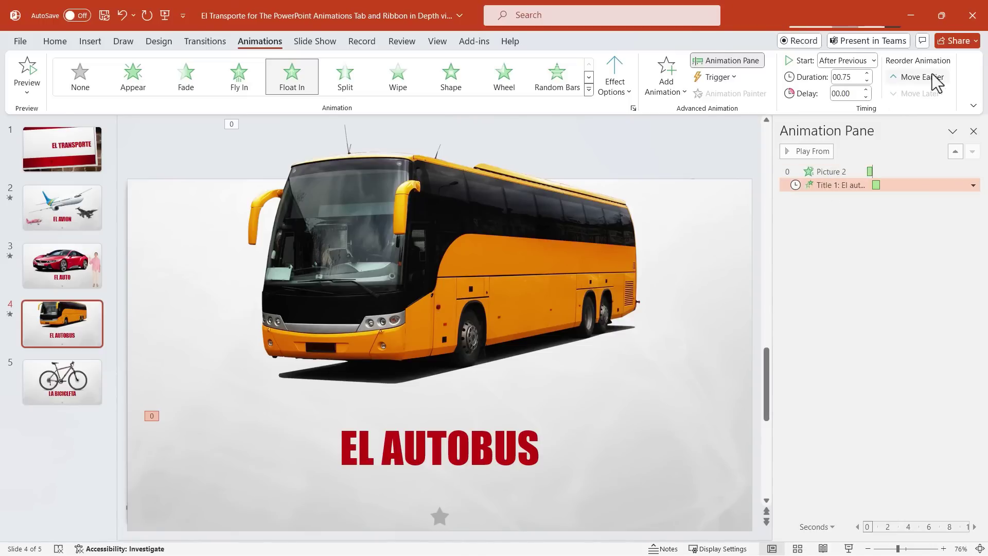
click(908, 80)
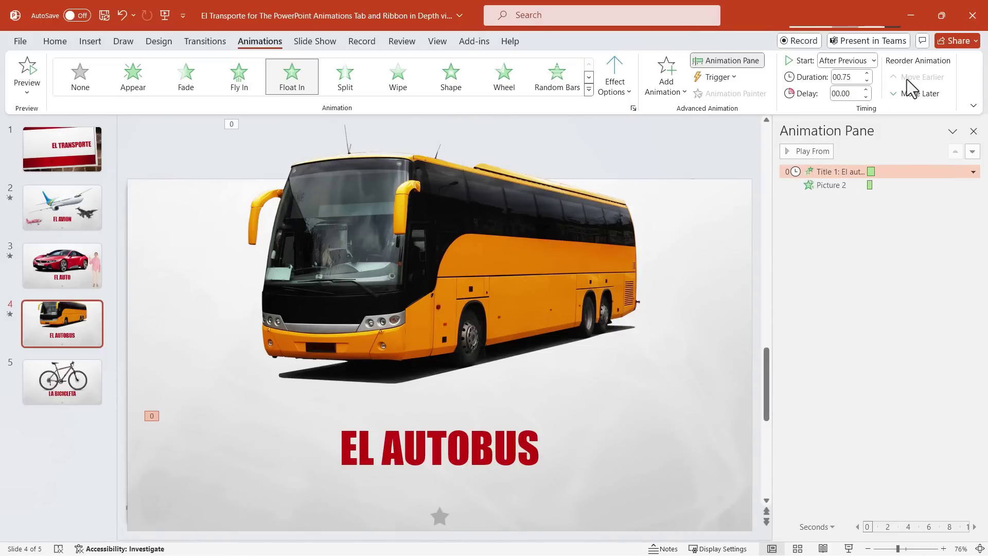
click(910, 95)
mouse_move(825, 185)
mouse_down()
mouse_move(827, 177)
mouse_move(824, 187)
mouse_up()
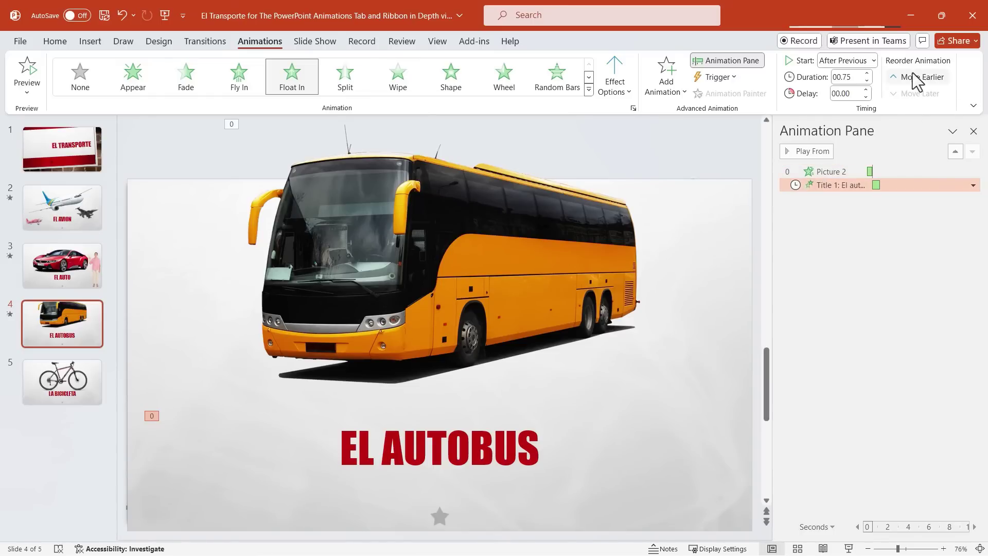
click(956, 152)
click(973, 151)
click(474, 133)
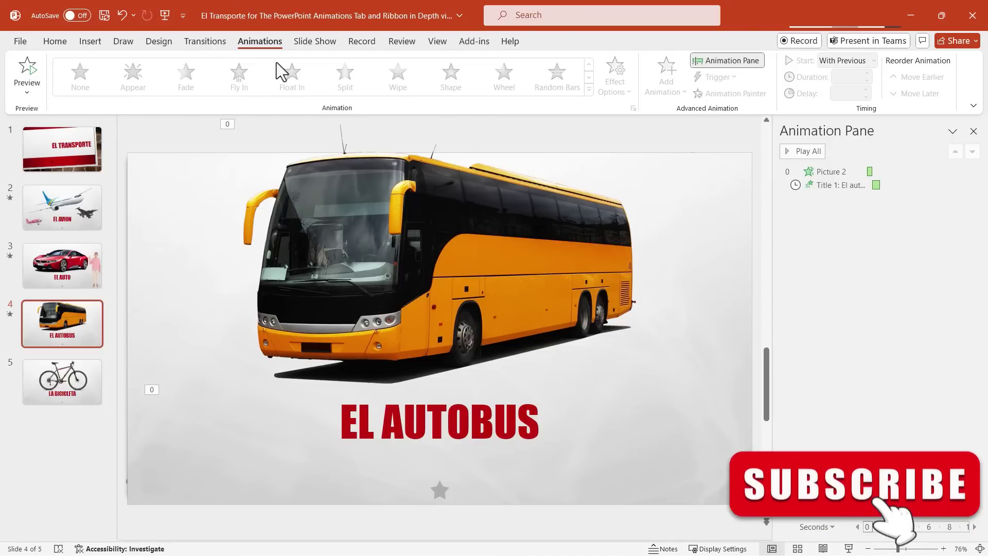
Show the Slide Show tab with the LA BICICLETA slide displayed.
click(316, 43)
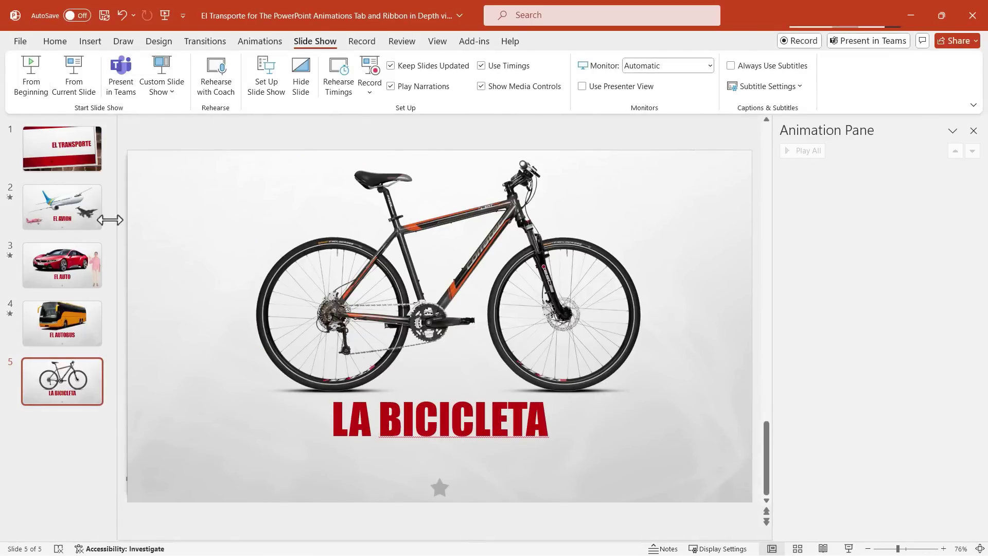
Visit the EL AVION slide, return to the Animations tab, and move on to the EL AUTO slide.
click(79, 205)
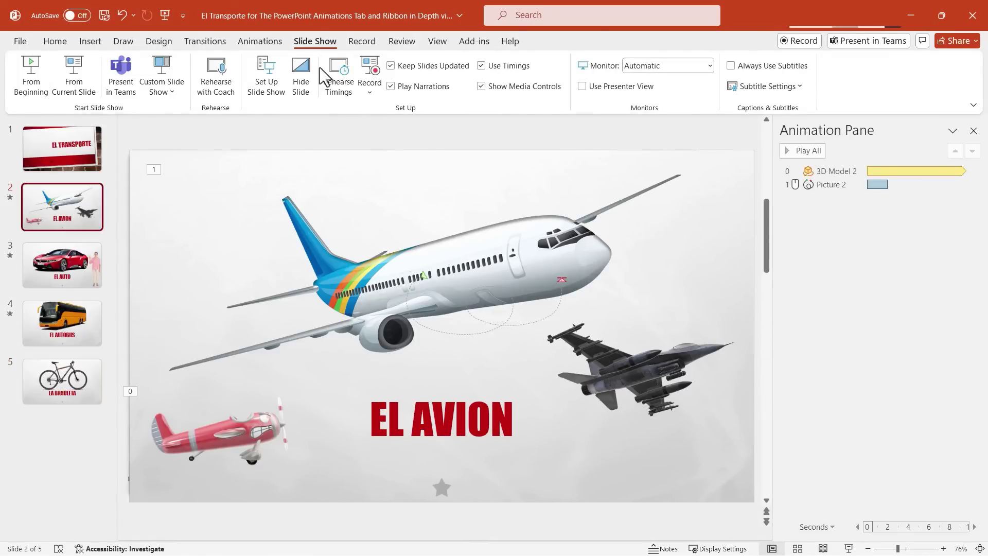
click(261, 42)
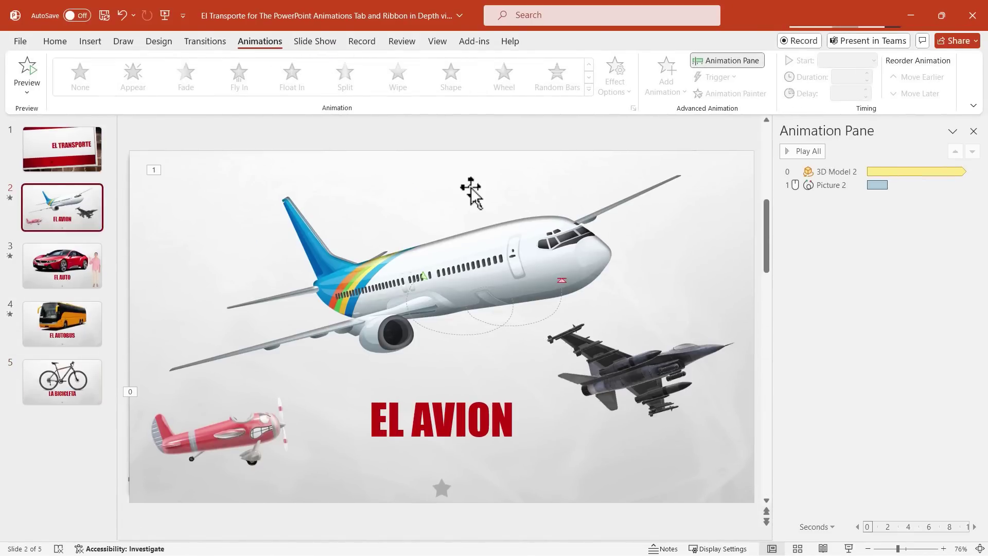
click(88, 270)
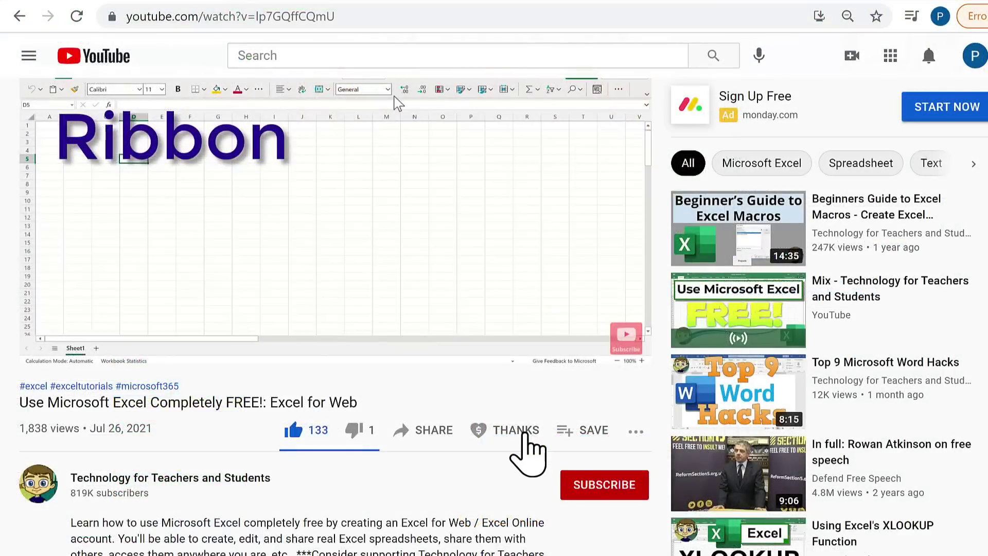
Bring up the Super Thanks dialog offering $2.00, $5.00, $10.00 or $50.00 amounts.
click(518, 440)
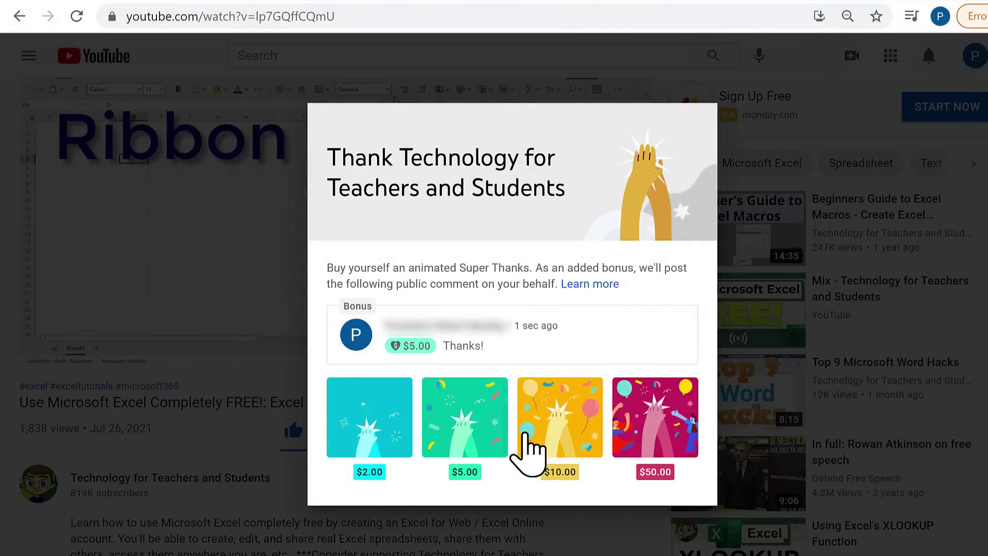